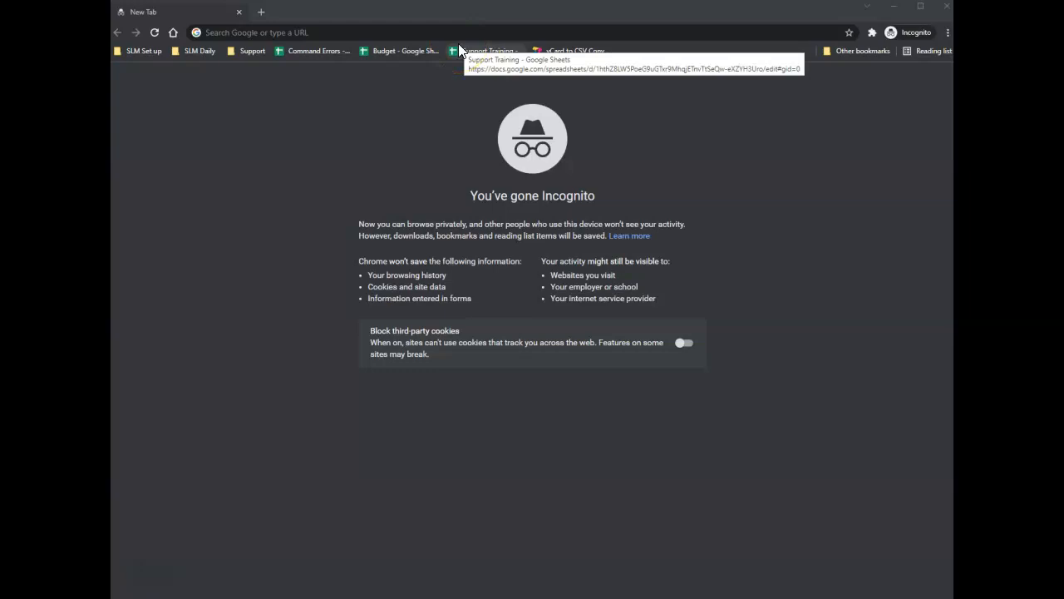
Step: Open gmail.com in the incognito window
{"action": "left_click", "coordinate": [518, 30]}
{"action": "type", "text": "gmail.co"}
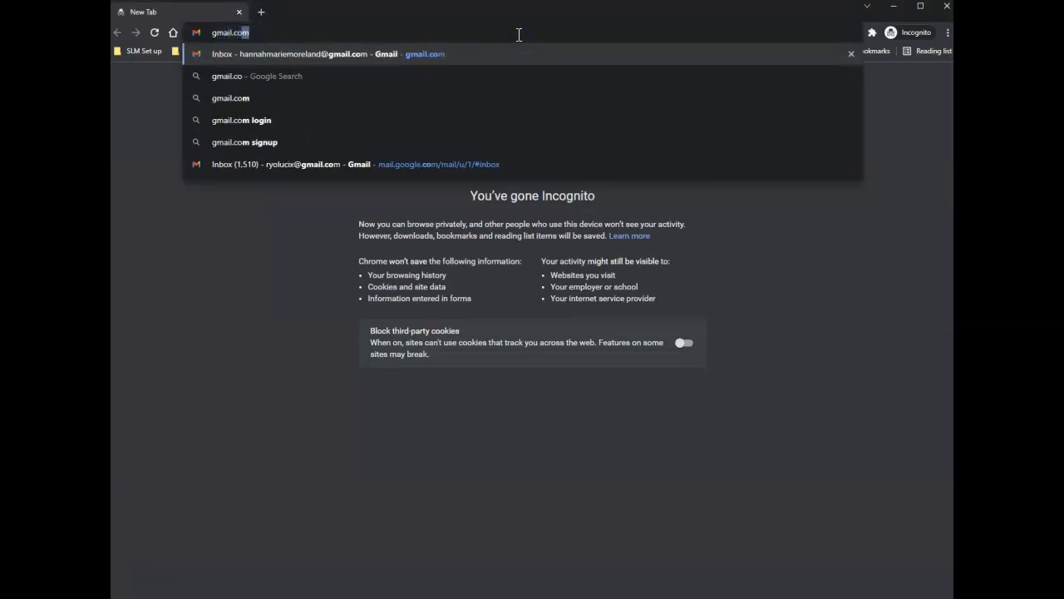
{"action": "key", "text": "Return"}
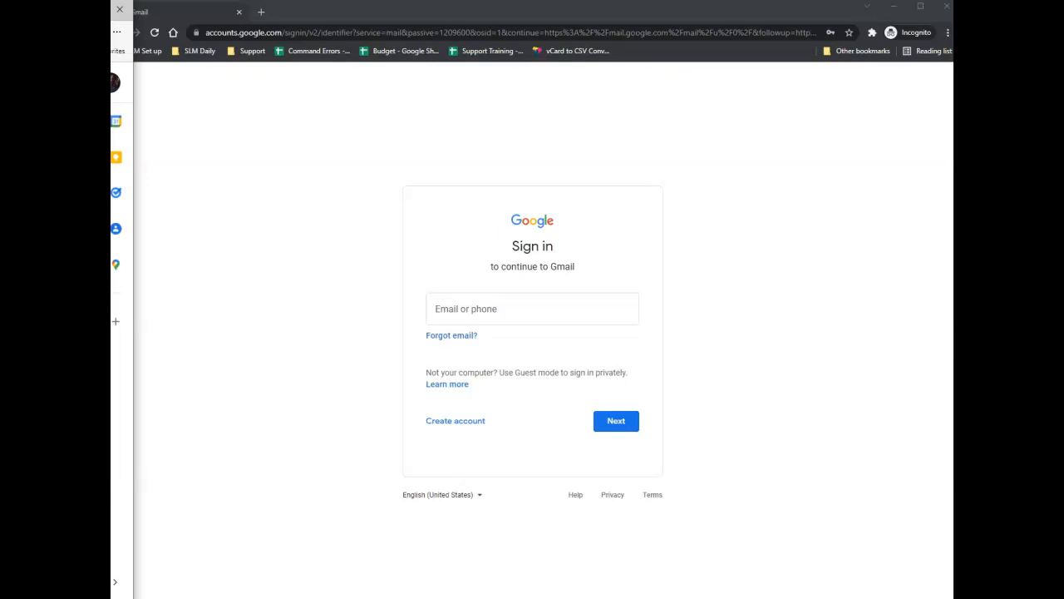
Step: Sign in to Gmail with the work account's email address and account password
{"action": "left_click", "coordinate": [527, 309]}
{"action": "key", "text": "Down"}
{"action": "key", "text": "Return"}
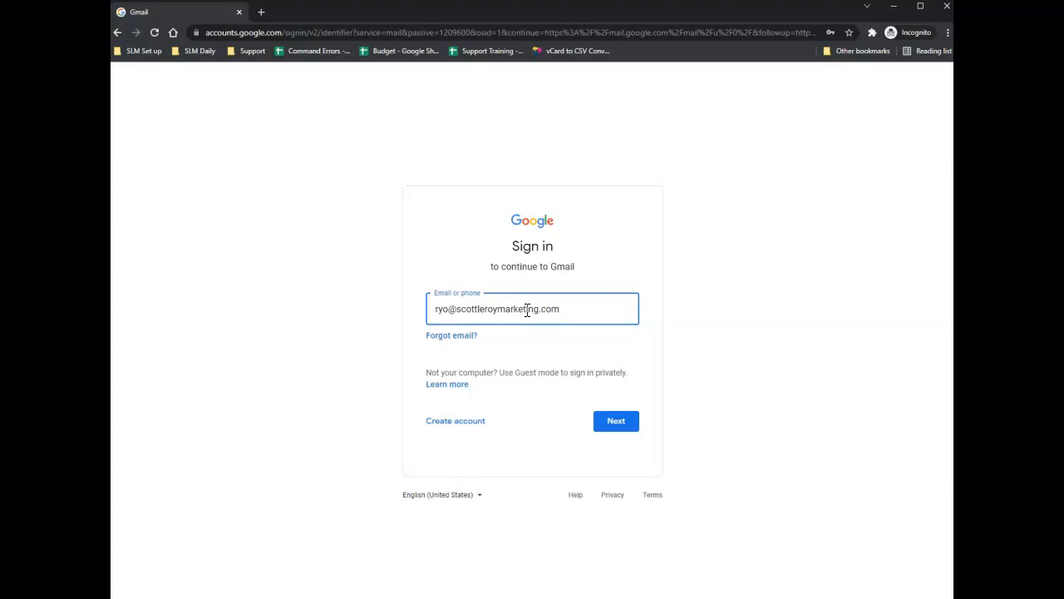
{"action": "key", "text": "Return"}
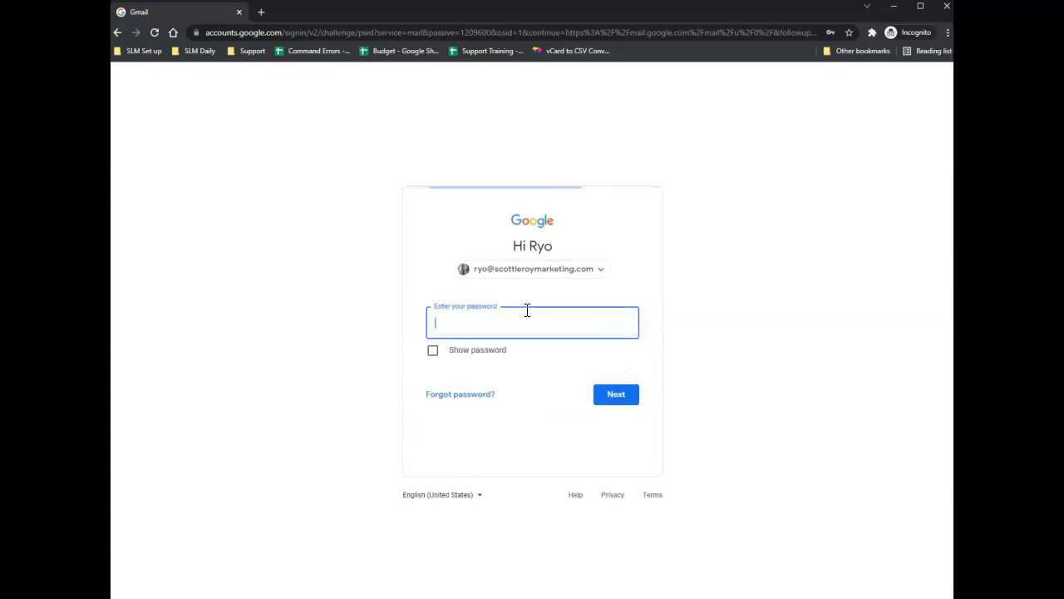
{"action": "key", "text": "alt+Tab"}
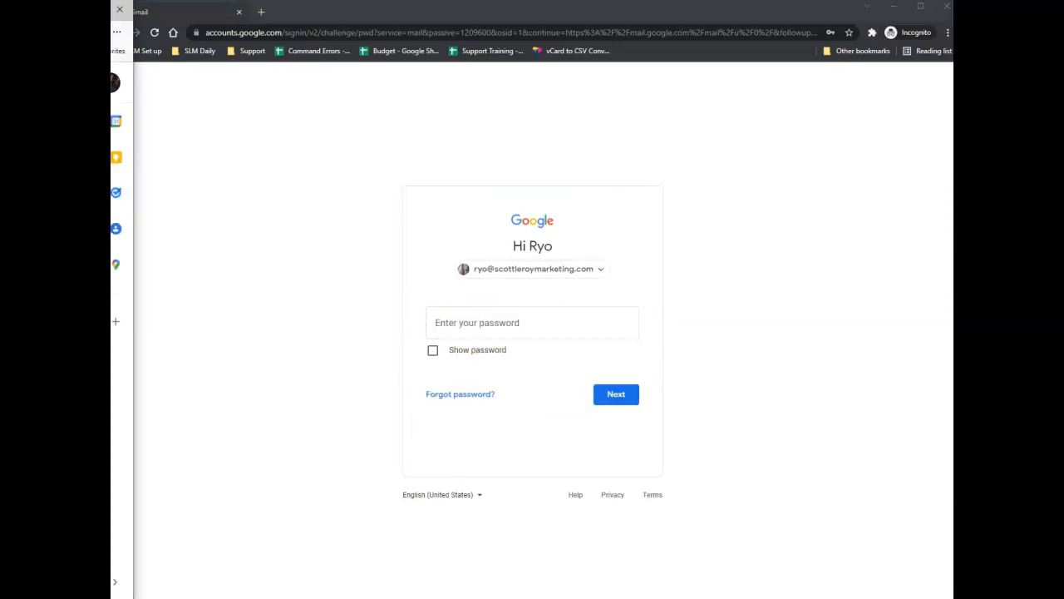
{"action": "left_click", "coordinate": [555, 332]}
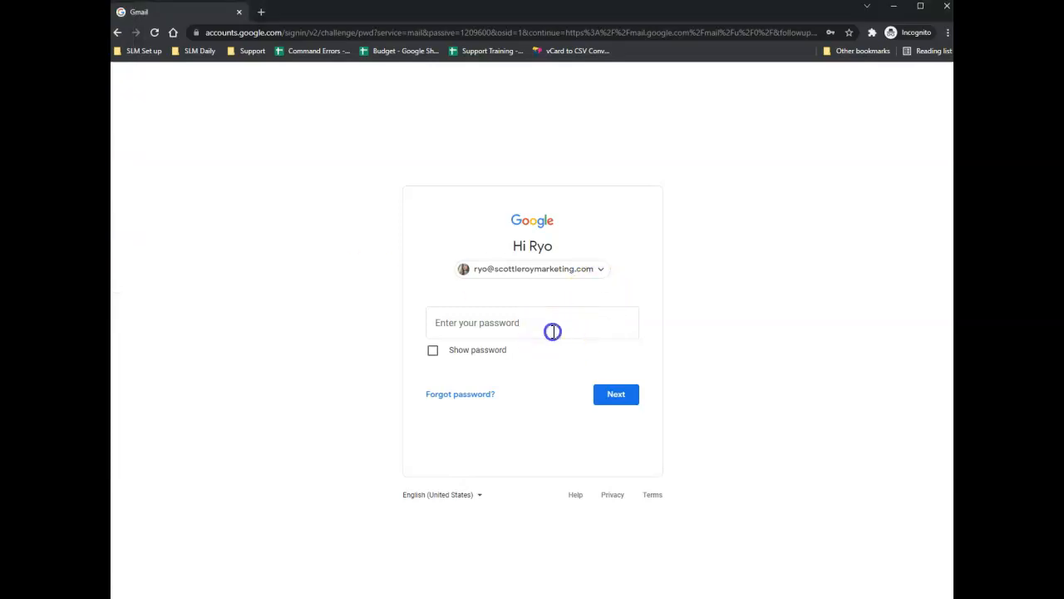
{"action": "key", "text": "Return"}
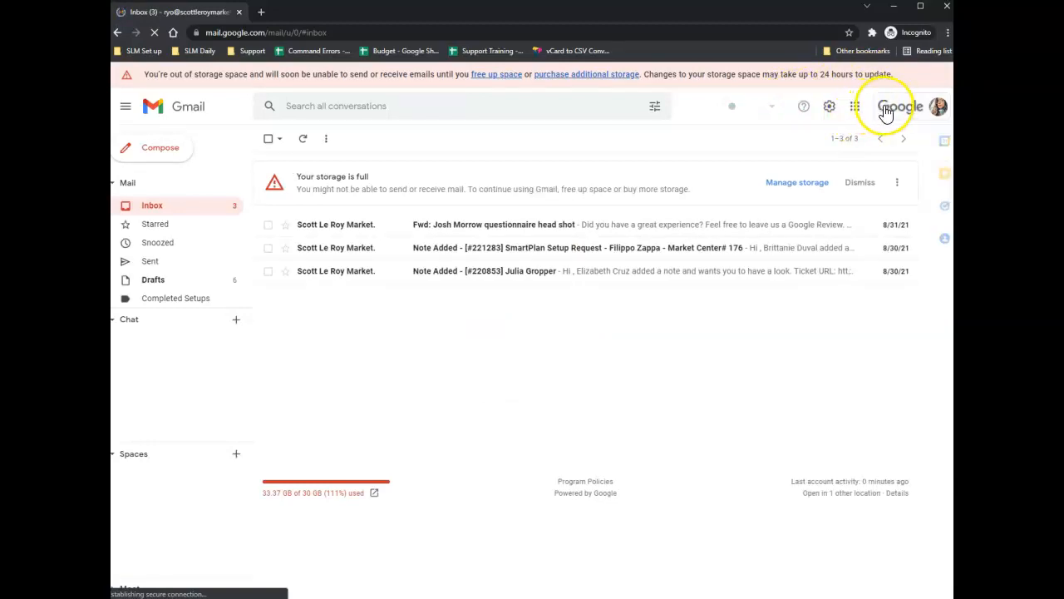
Step: In the Forwarding and POP/IMAP settings, enable POP for all mail and Enable IMAP, and save the changes
{"action": "left_click", "coordinate": [827, 111]}
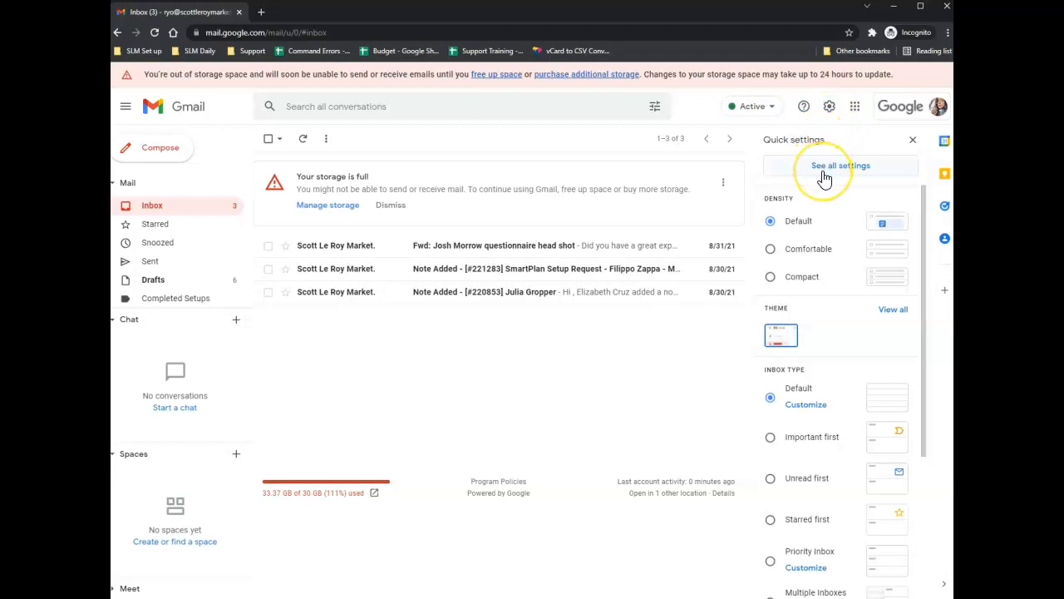
{"action": "left_click", "coordinate": [823, 179]}
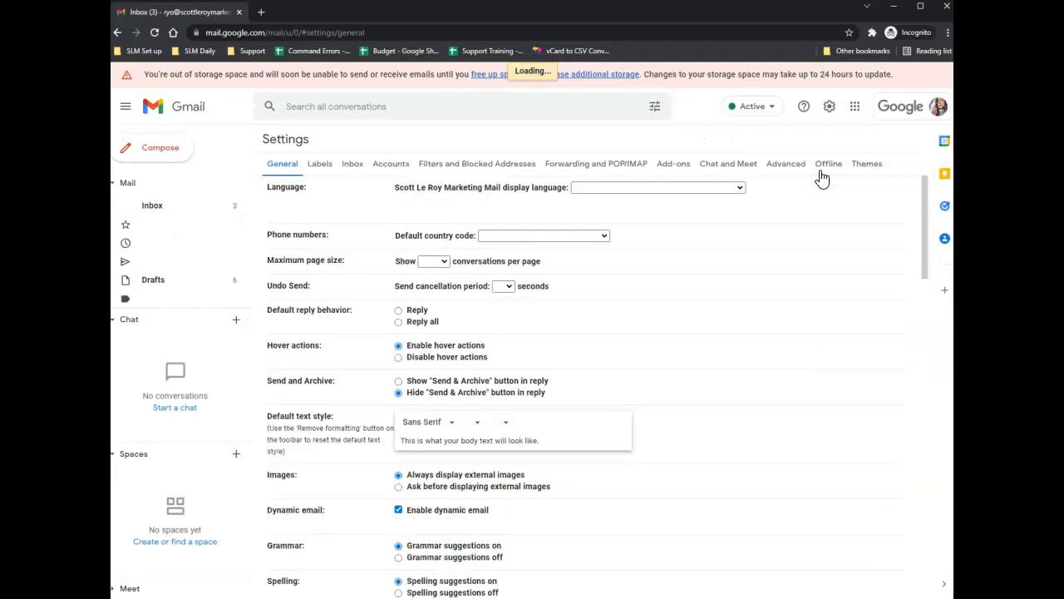
{"action": "left_click", "coordinate": [616, 171]}
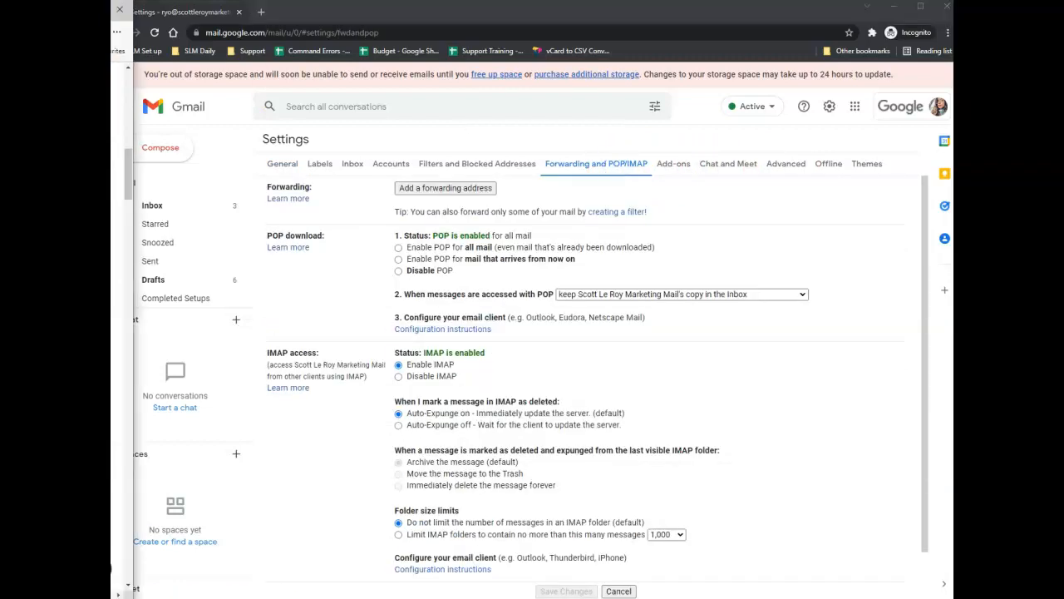
{"action": "left_click", "coordinate": [401, 249]}
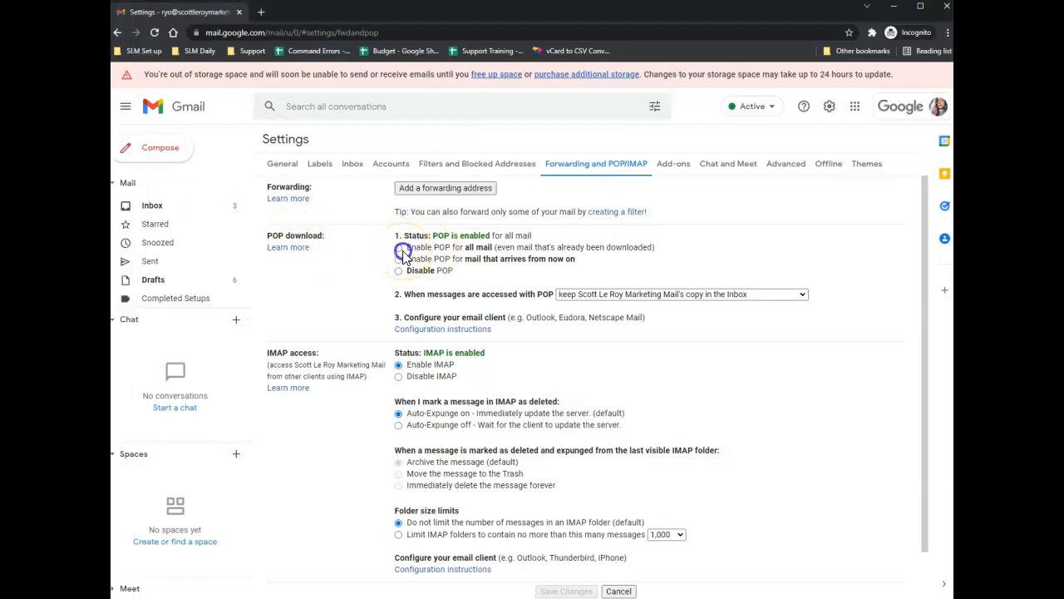
{"action": "left_click", "coordinate": [401, 248]}
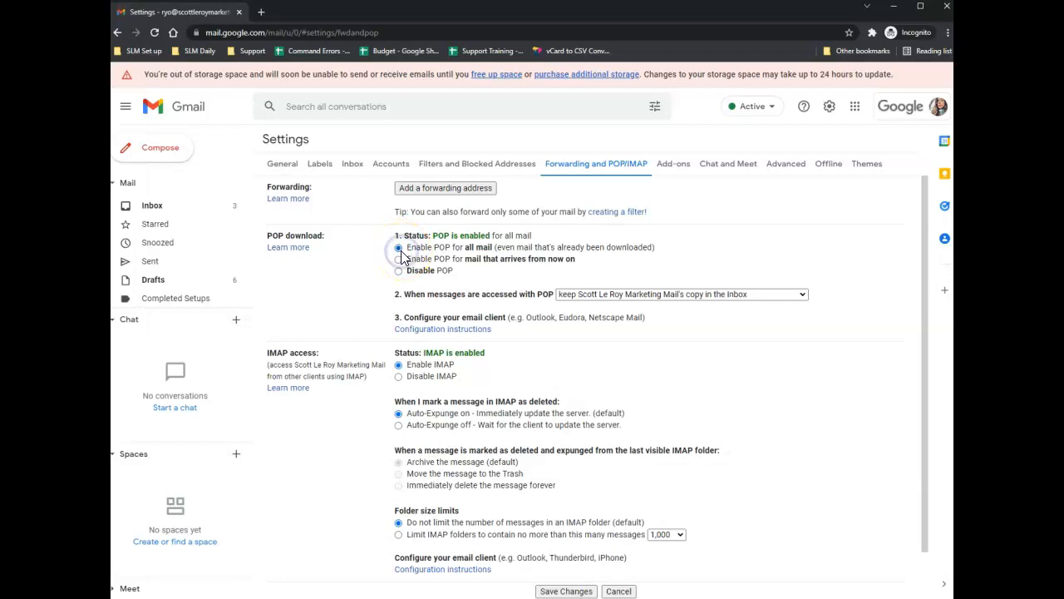
{"action": "left_click", "coordinate": [400, 364]}
{"action": "scroll", "coordinate": [458, 348], "scroll_direction": "down", "scroll_amount": 1}
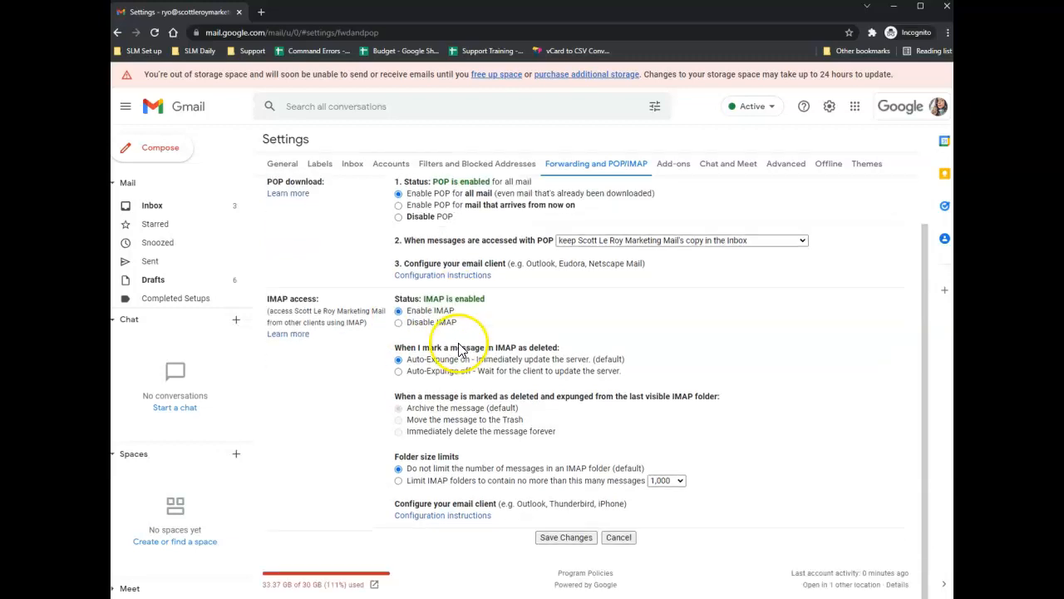
{"action": "left_click", "coordinate": [546, 537]}
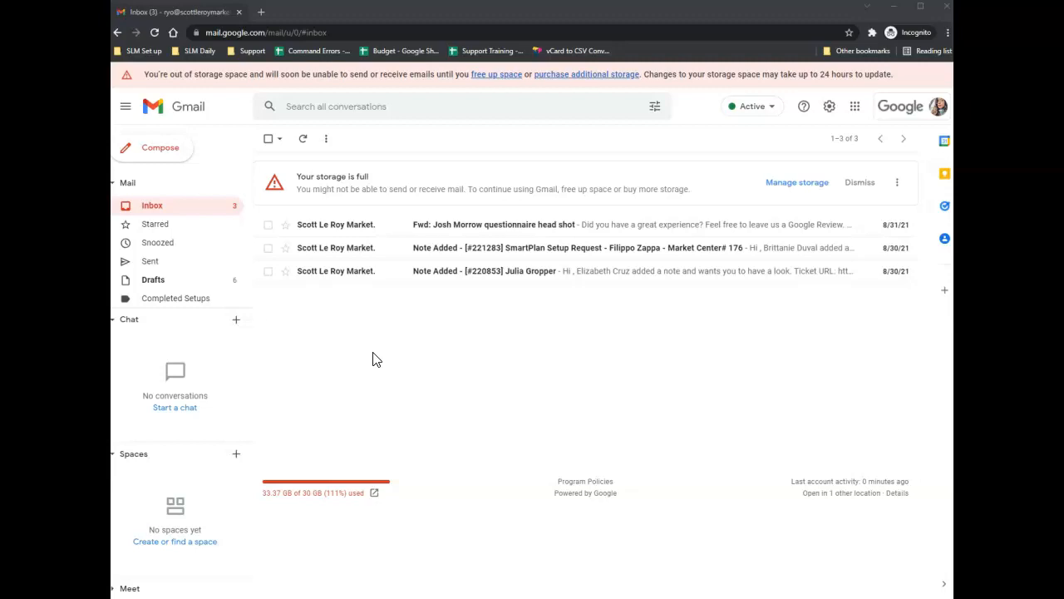
Step: Open myaccount.google.com/lesssecureapps in a new tab
{"action": "left_click", "coordinate": [373, 359]}
{"action": "key", "text": "ctrl+t"}
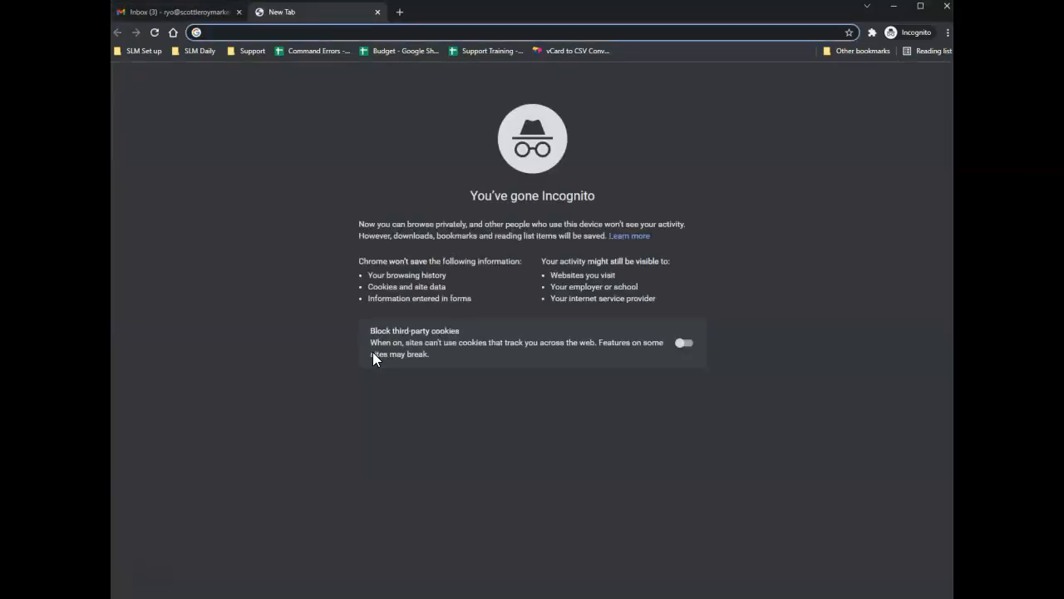
{"action": "type", "text": "https://myaccount.google.com/lesssecureapps"}
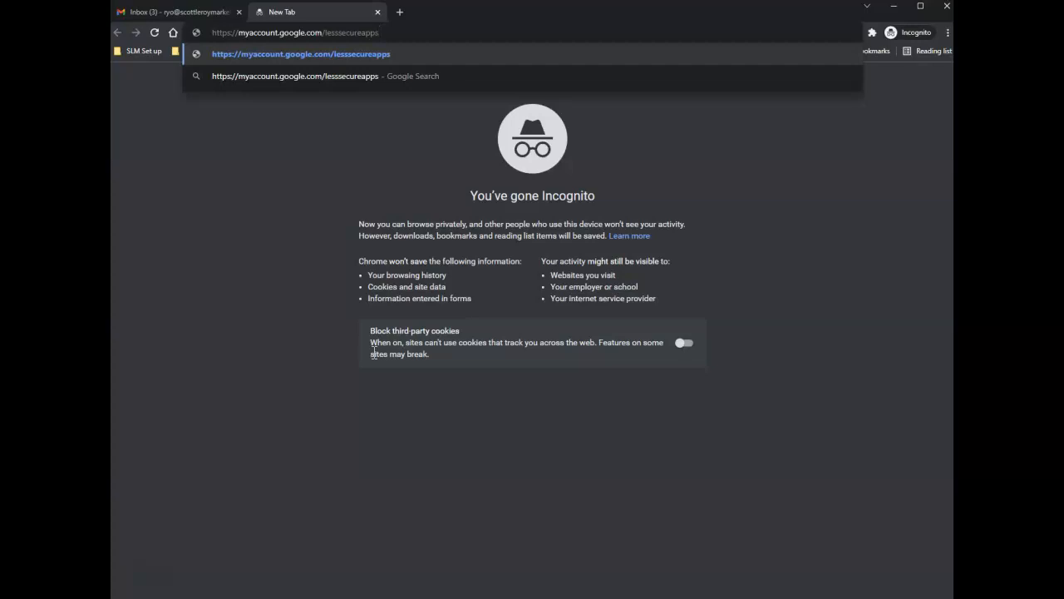
{"action": "key", "text": "ctrl+a"}
{"action": "type", "text": "my"}
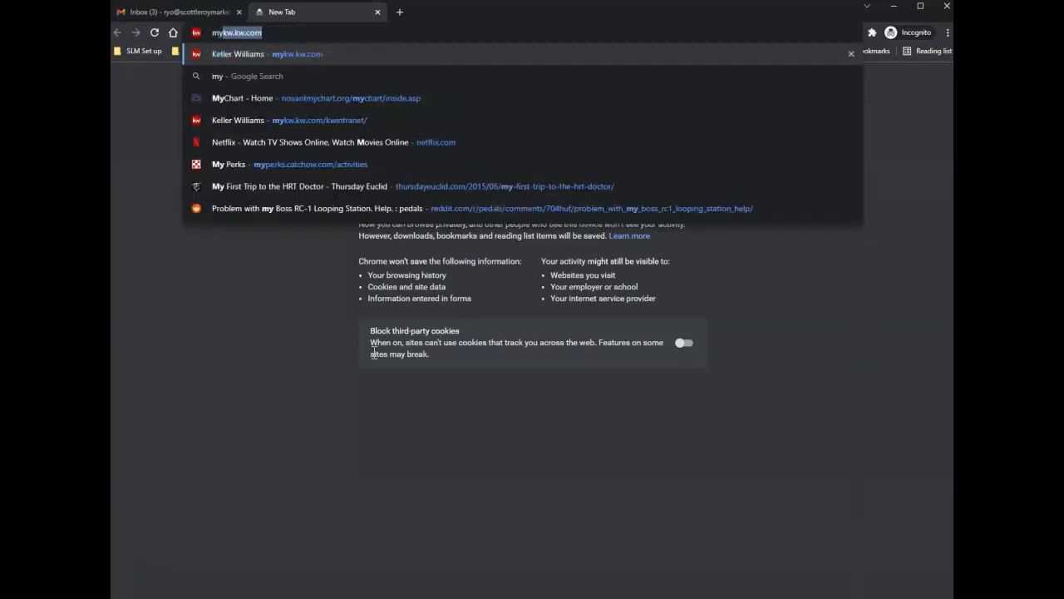
{"action": "type", "text": "account.g"}
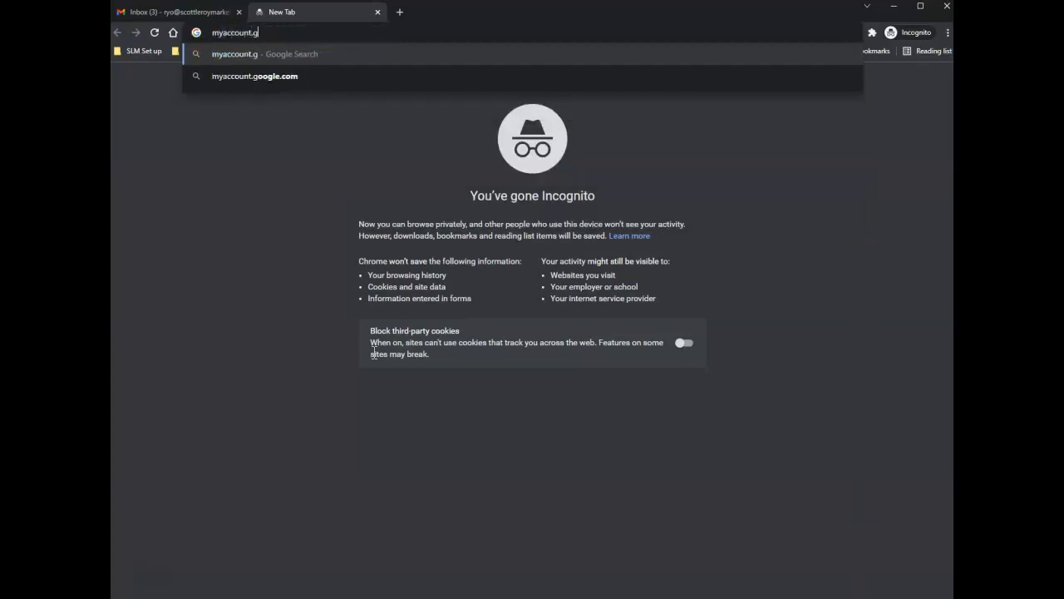
{"action": "type", "text": "oogle.com/les"}
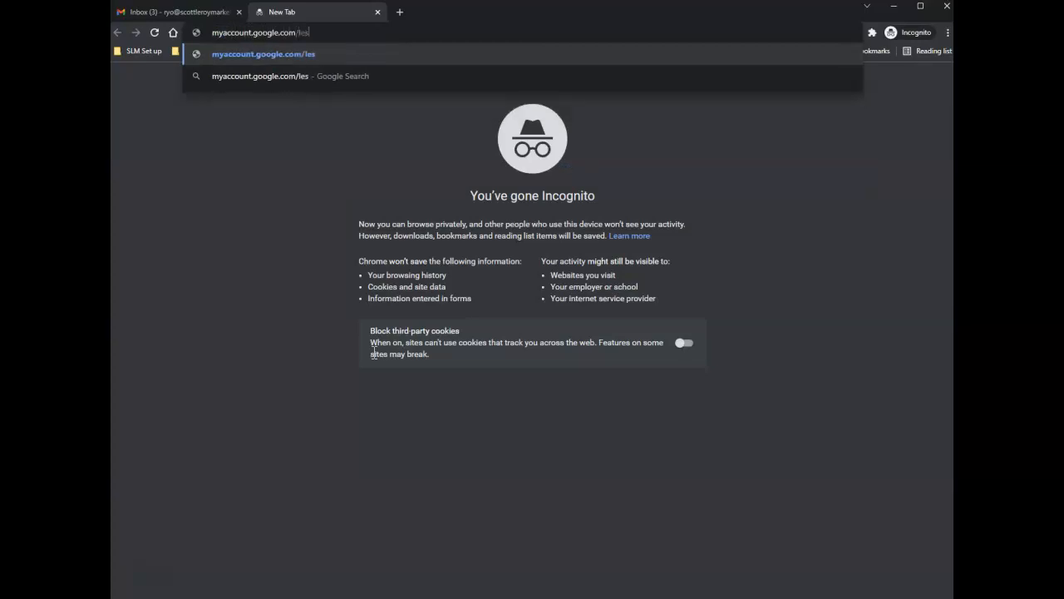
{"action": "type", "text": "ssecureapps"}
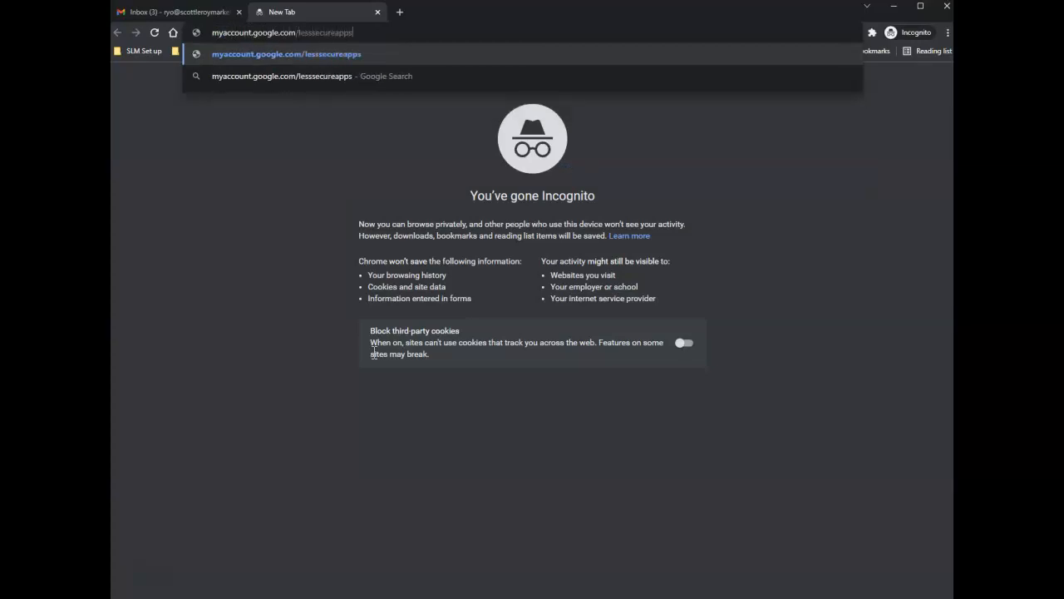
{"action": "key", "text": "Return"}
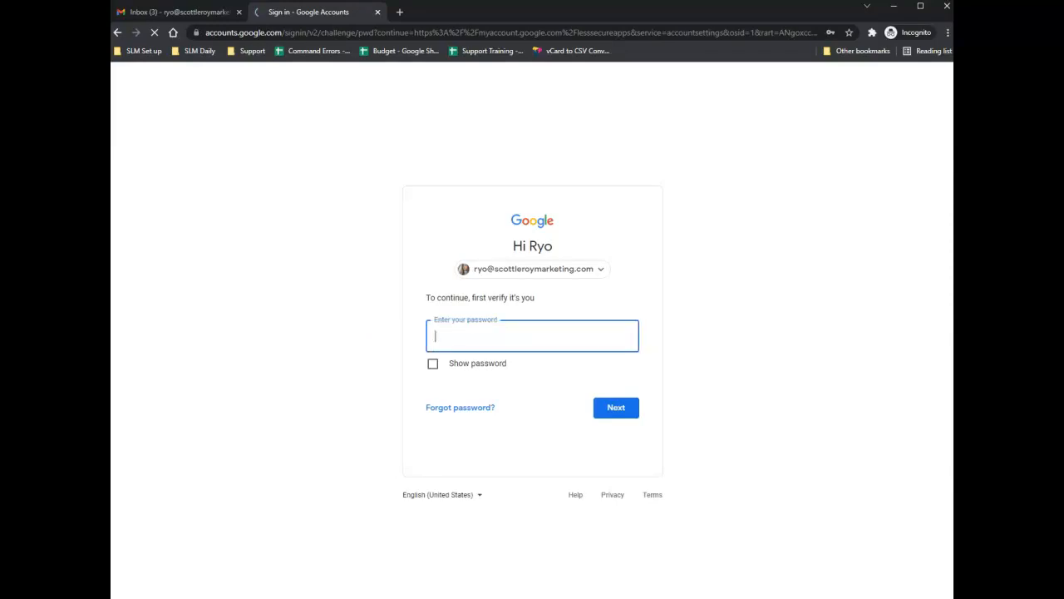
Step: Verify the account with its password and turn on Allow less secure apps
{"action": "key", "text": "alt+Tab"}
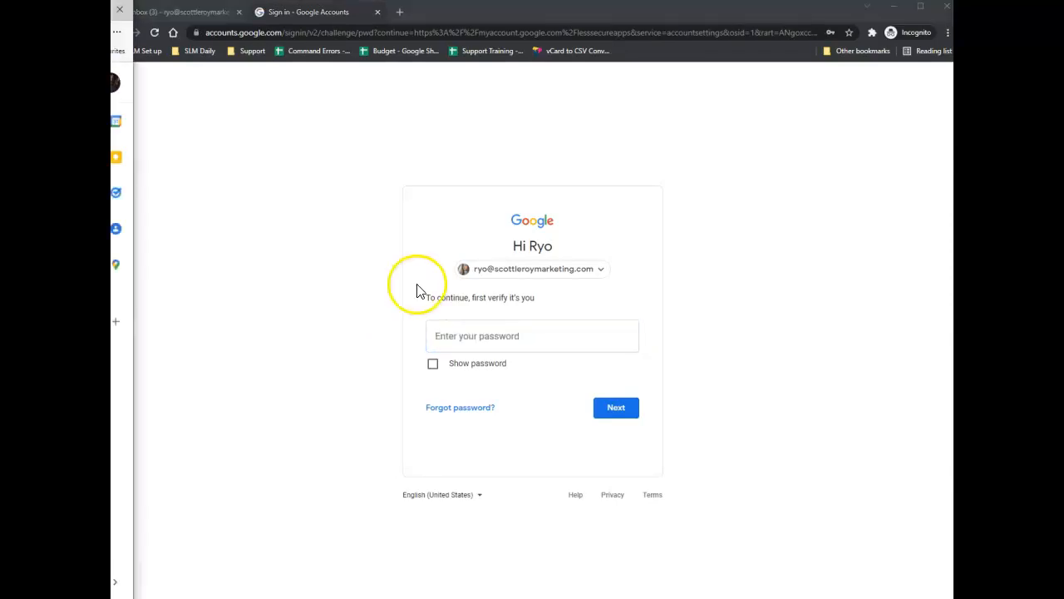
{"action": "left_click", "coordinate": [514, 343]}
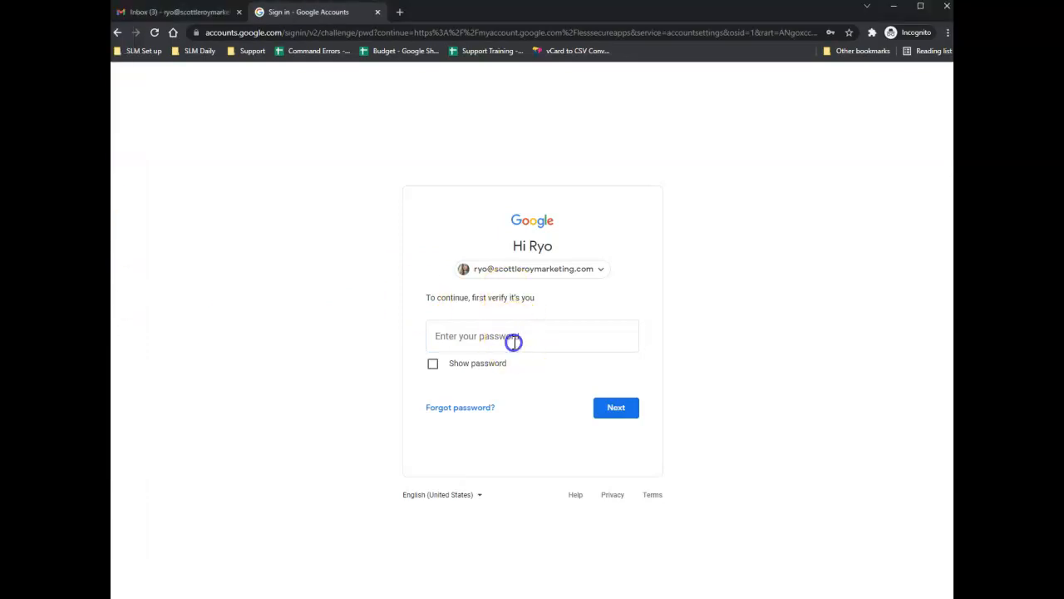
{"action": "key", "text": "ctrl+v"}
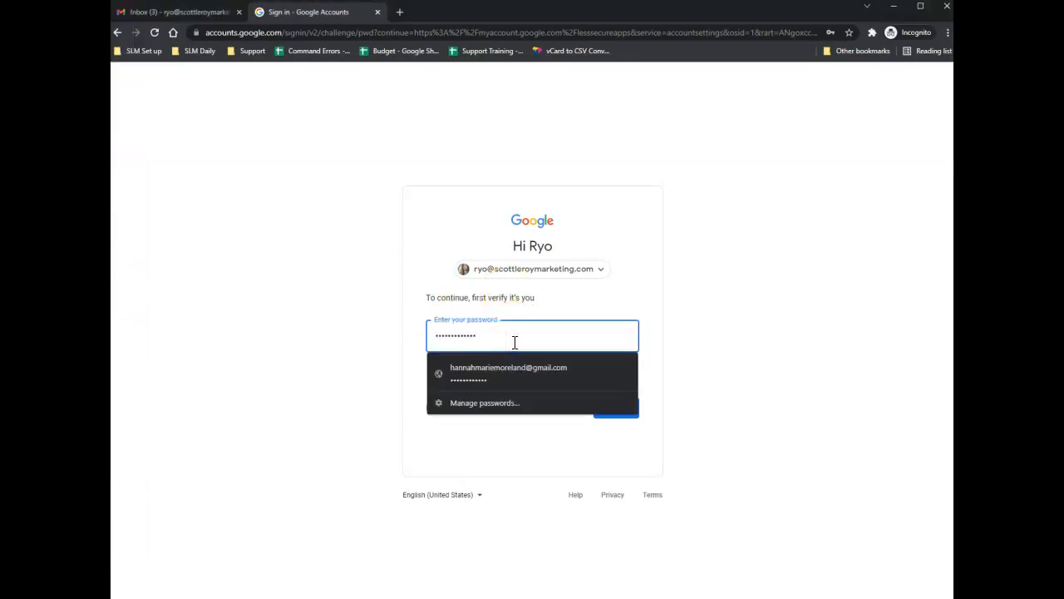
{"action": "key", "text": "Return"}
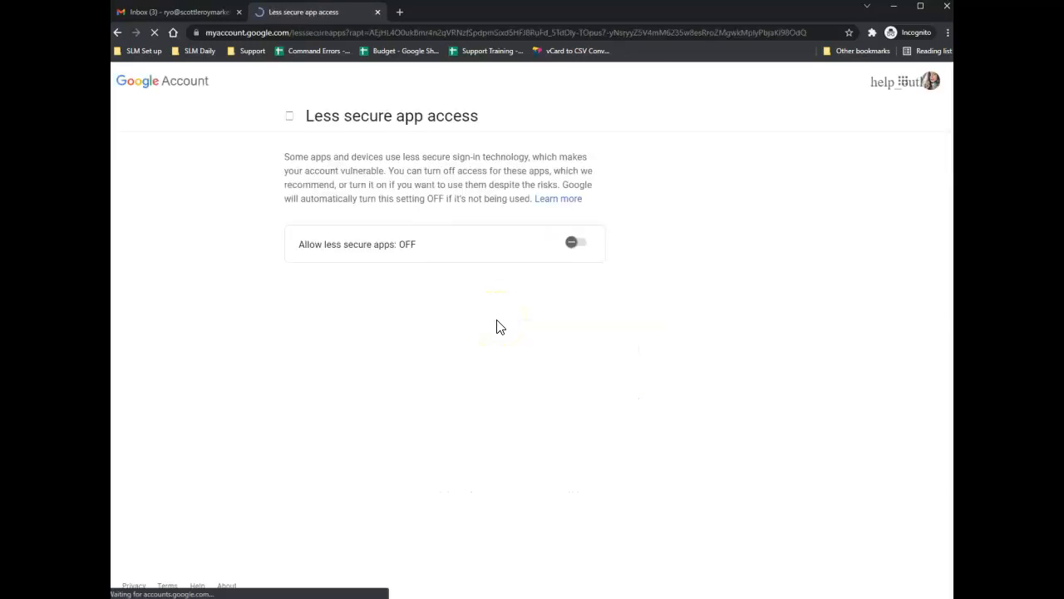
{"action": "left_click", "coordinate": [930, 510]}
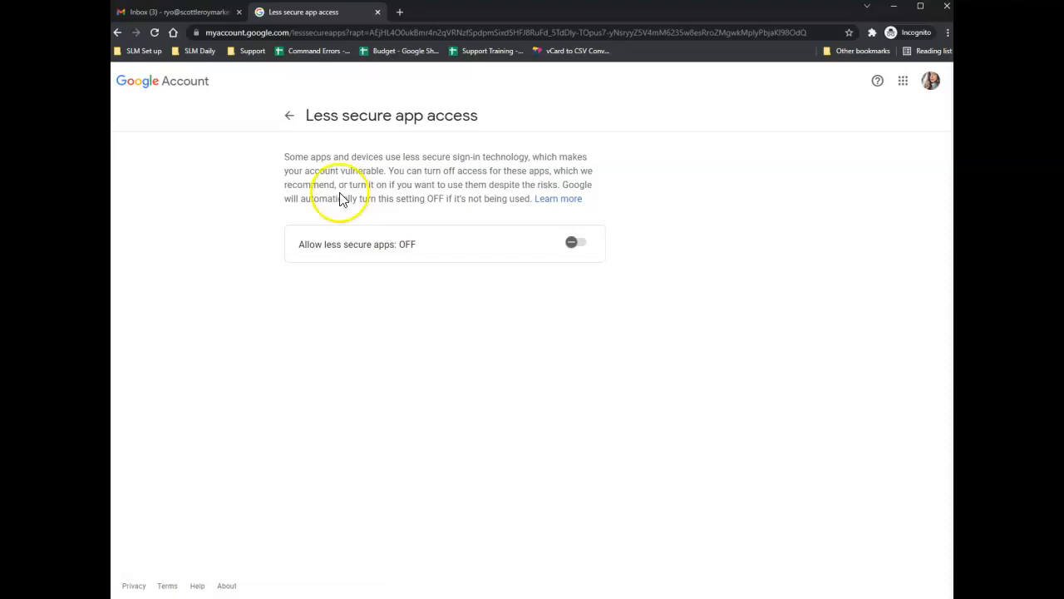
{"action": "left_click", "coordinate": [572, 243]}
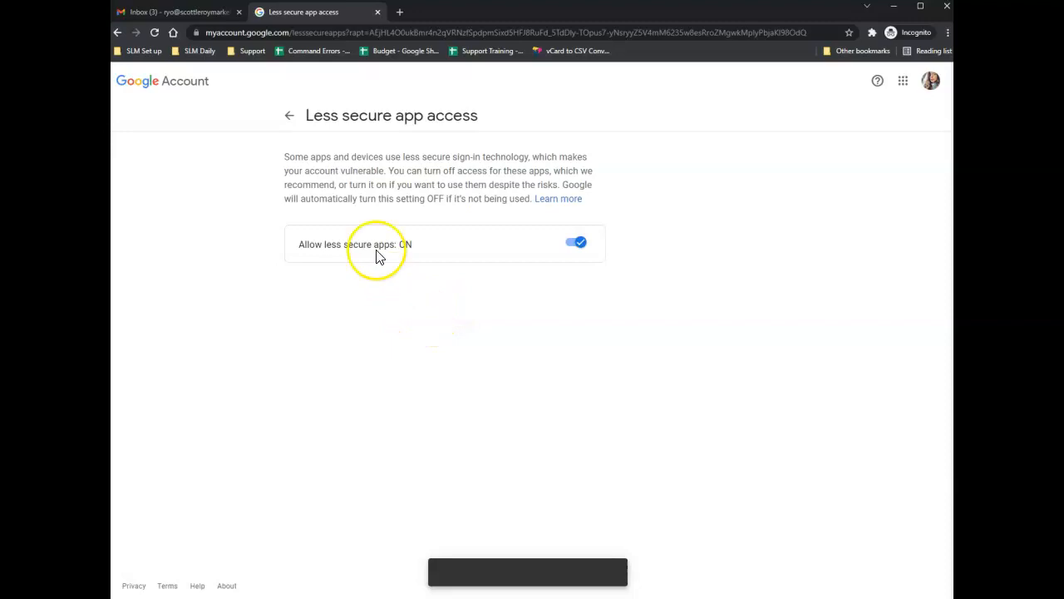
Step: From the Gmail inbox, add another Google account and submit the second account's email address
{"action": "left_click", "coordinate": [201, 15]}
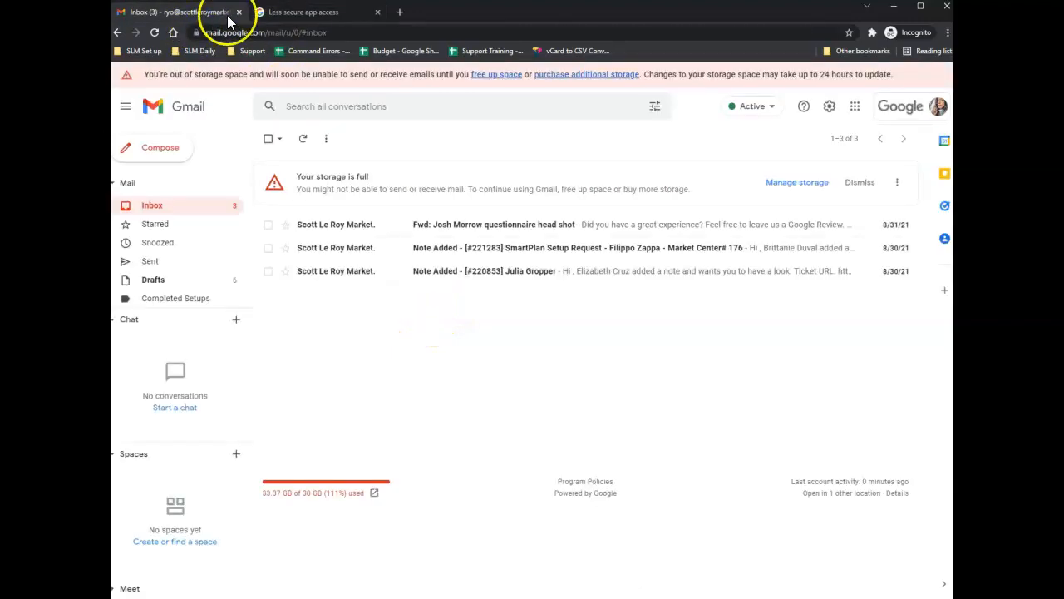
{"action": "left_click", "coordinate": [914, 107]}
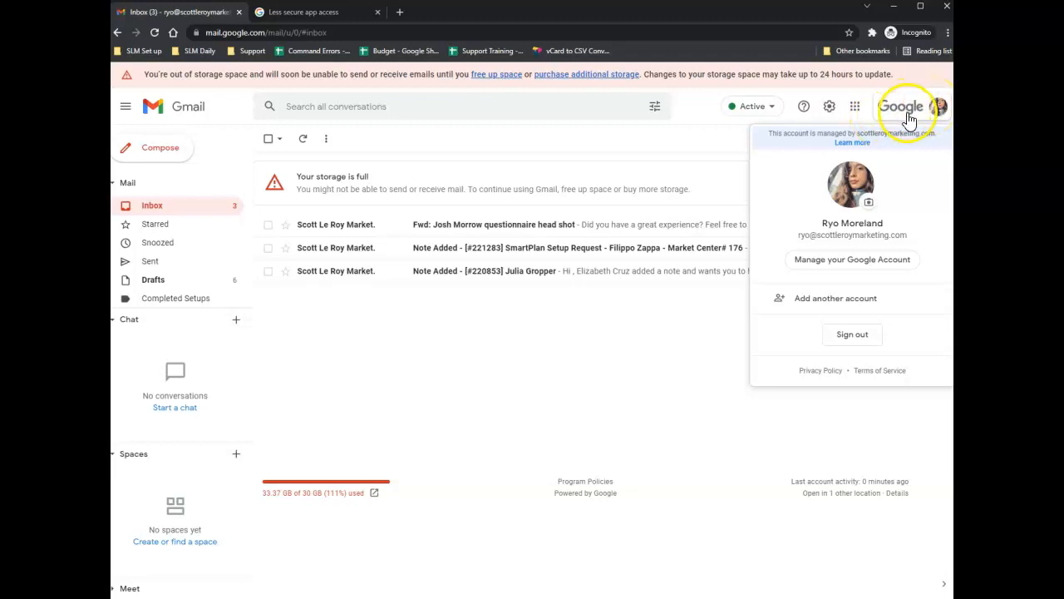
{"action": "left_click", "coordinate": [860, 298]}
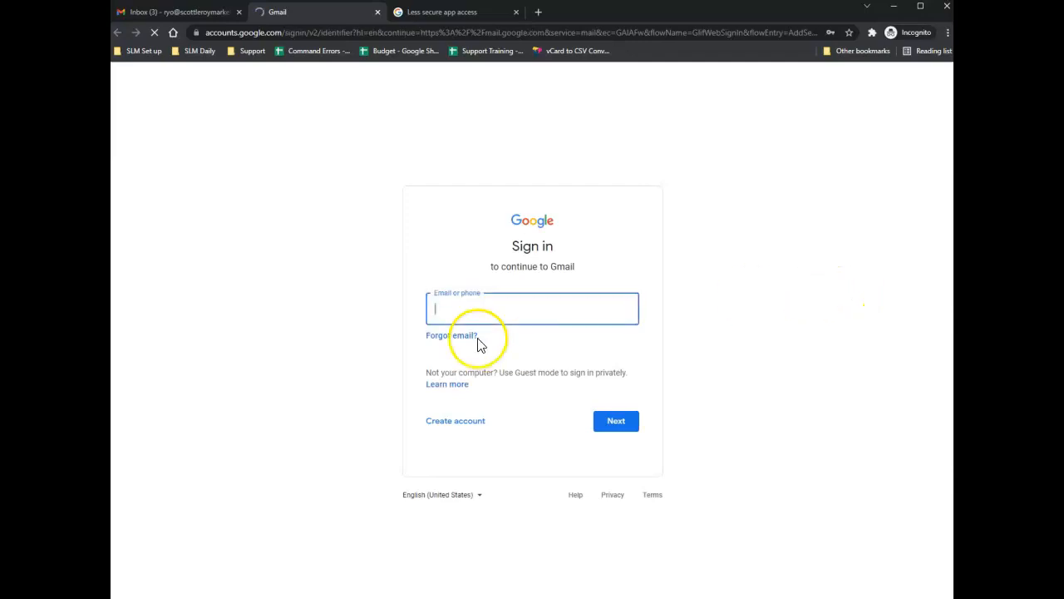
{"action": "key", "text": "alt+Tab"}
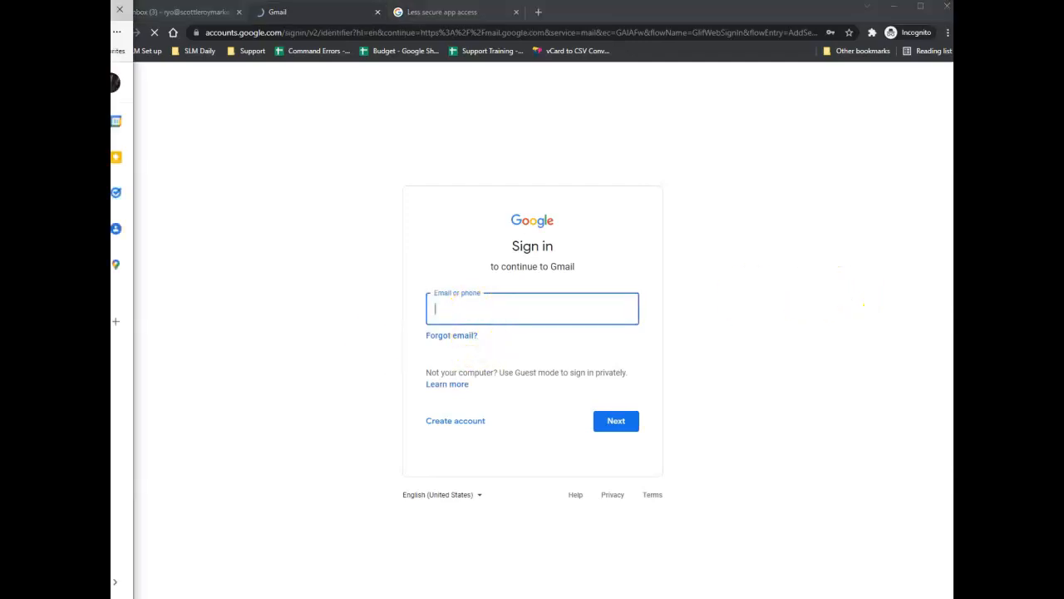
{"action": "left_click", "coordinate": [527, 308]}
{"action": "key", "text": "Down"}
{"action": "key", "text": "Return"}
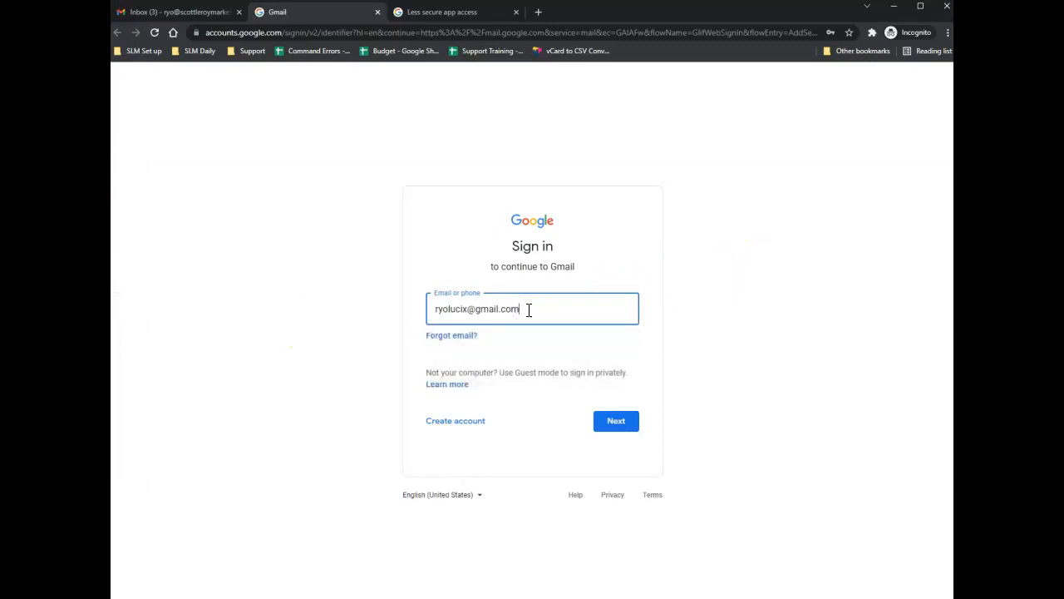
{"action": "left_click", "coordinate": [516, 315]}
{"action": "key", "text": "Return"}
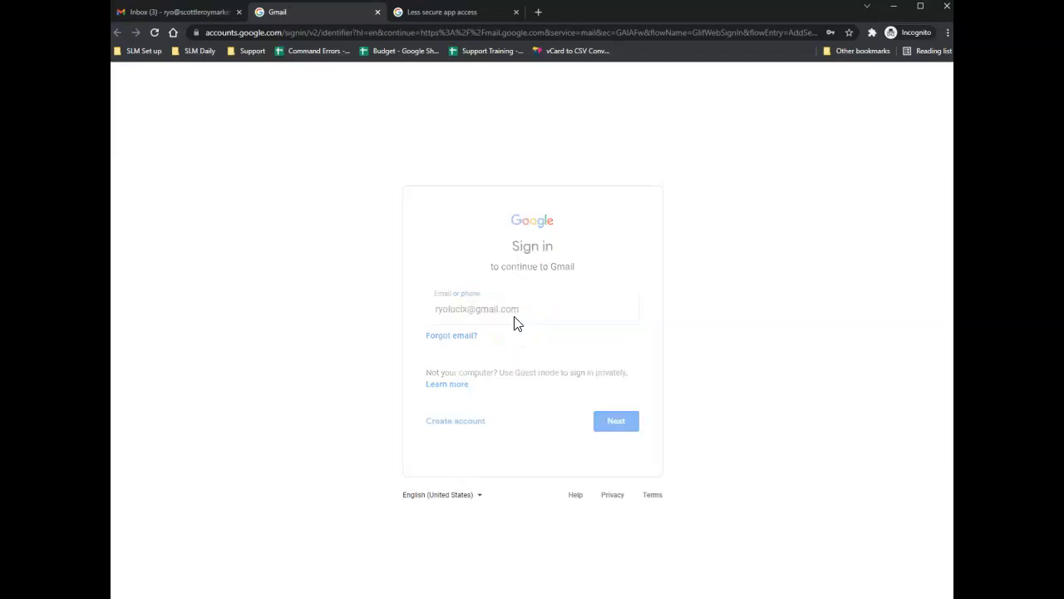
Step: Enter the second account's password and sign in to its Gmail inbox
{"action": "left_click", "coordinate": [501, 325]}
{"action": "key", "text": "alt+Tab"}
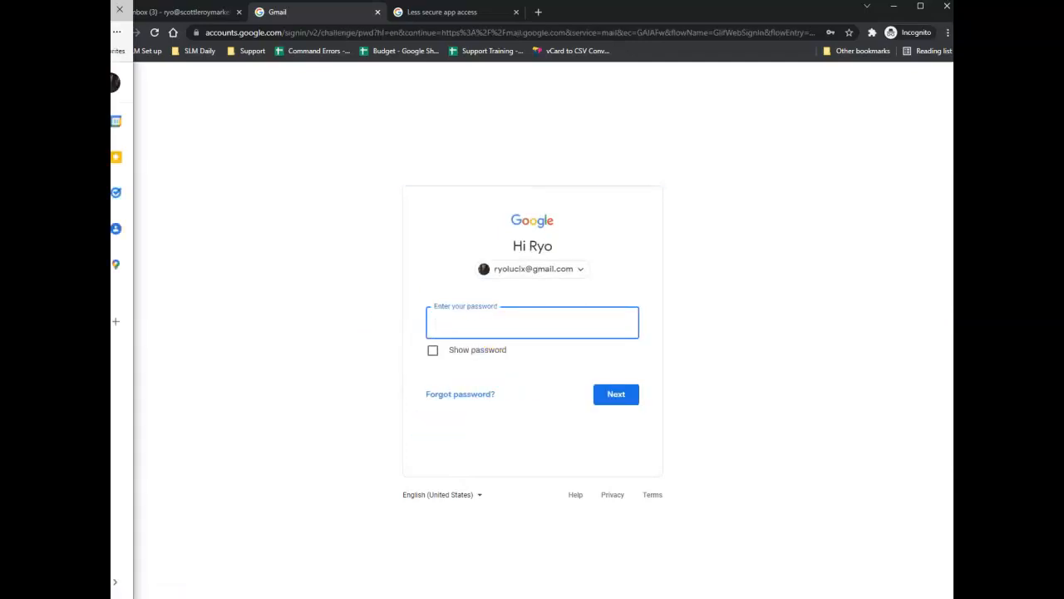
{"action": "left_click", "coordinate": [504, 306]}
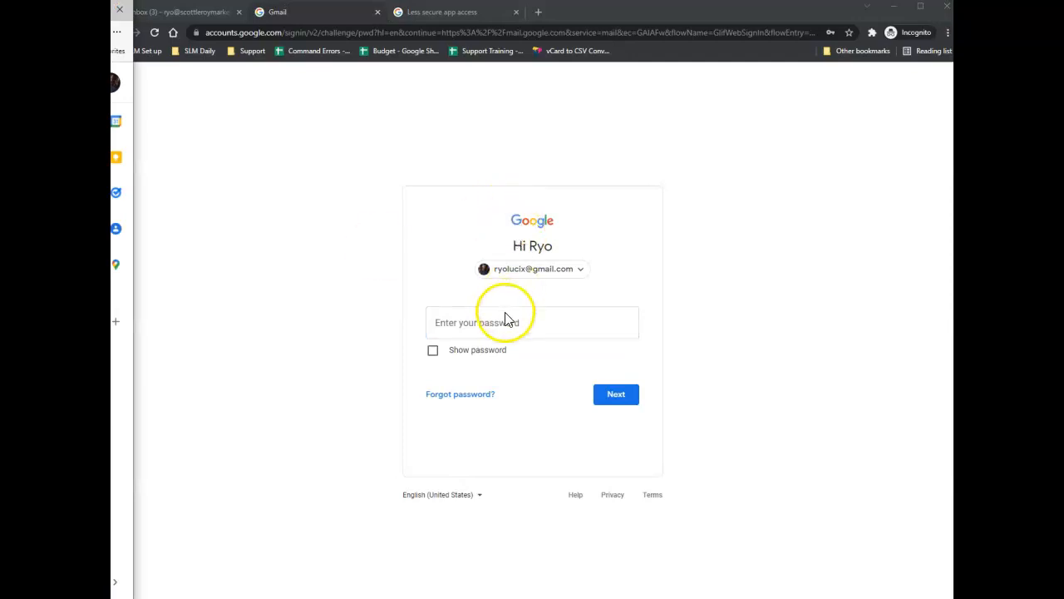
{"action": "type", "text": "********"}
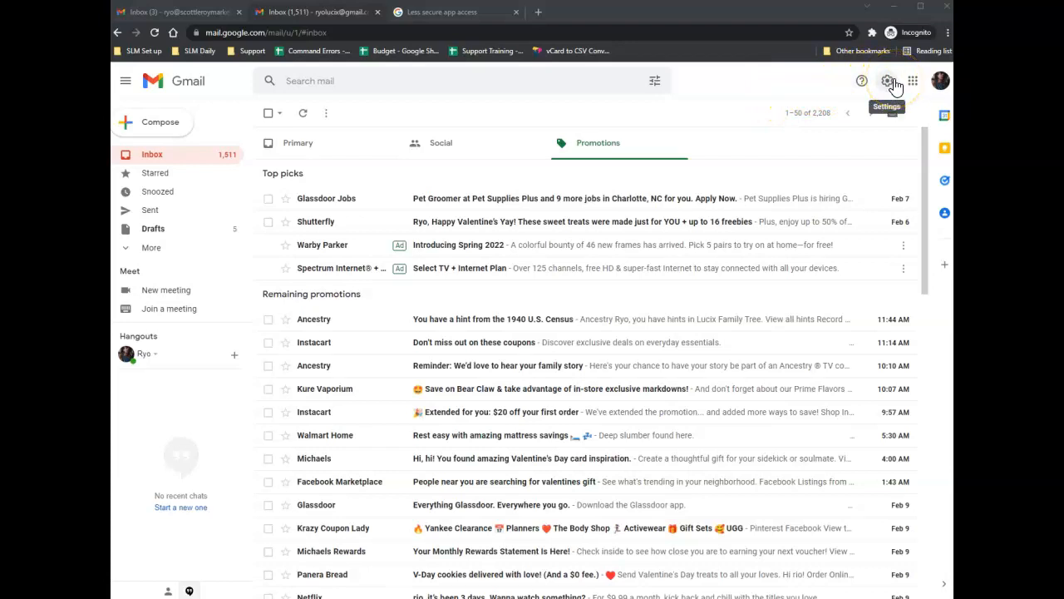
Step: Open the second account's full Gmail settings at Accounts and Import
{"action": "left_click", "coordinate": [887, 80]}
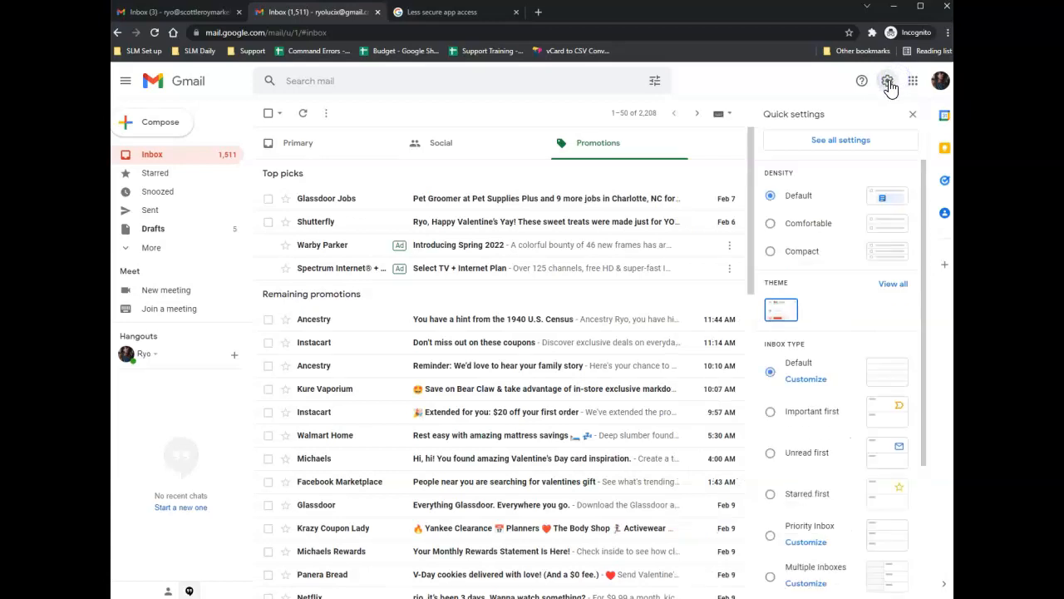
{"action": "left_click", "coordinate": [872, 146]}
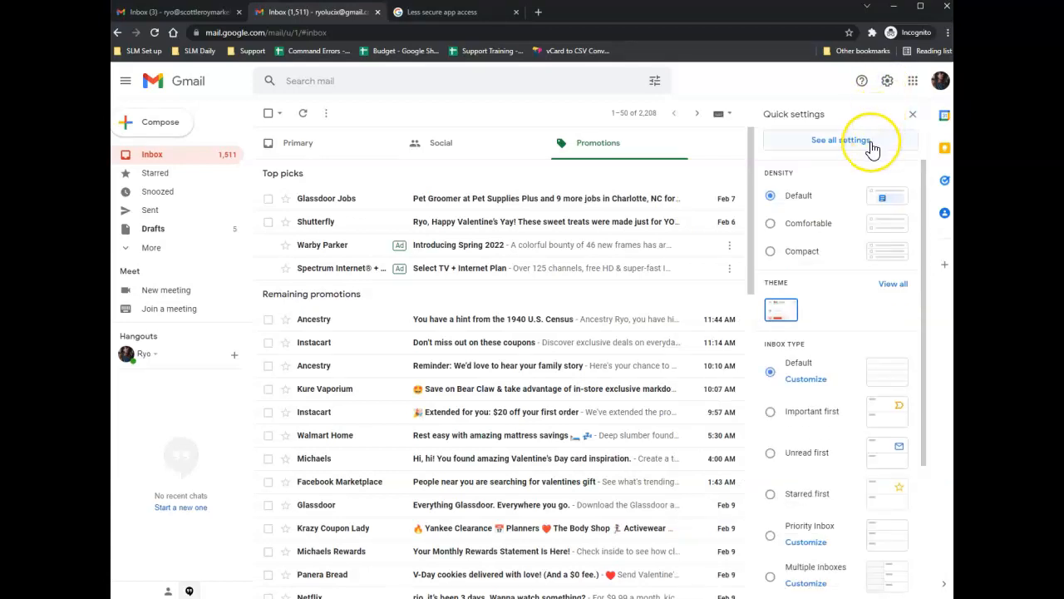
{"action": "left_click", "coordinate": [872, 146]}
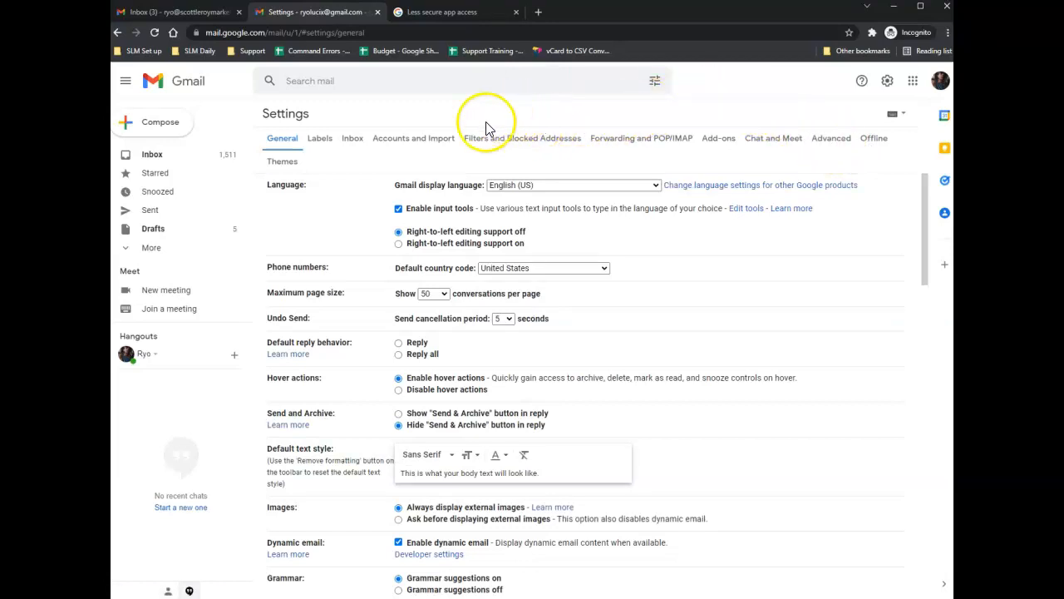
{"action": "left_click", "coordinate": [430, 150]}
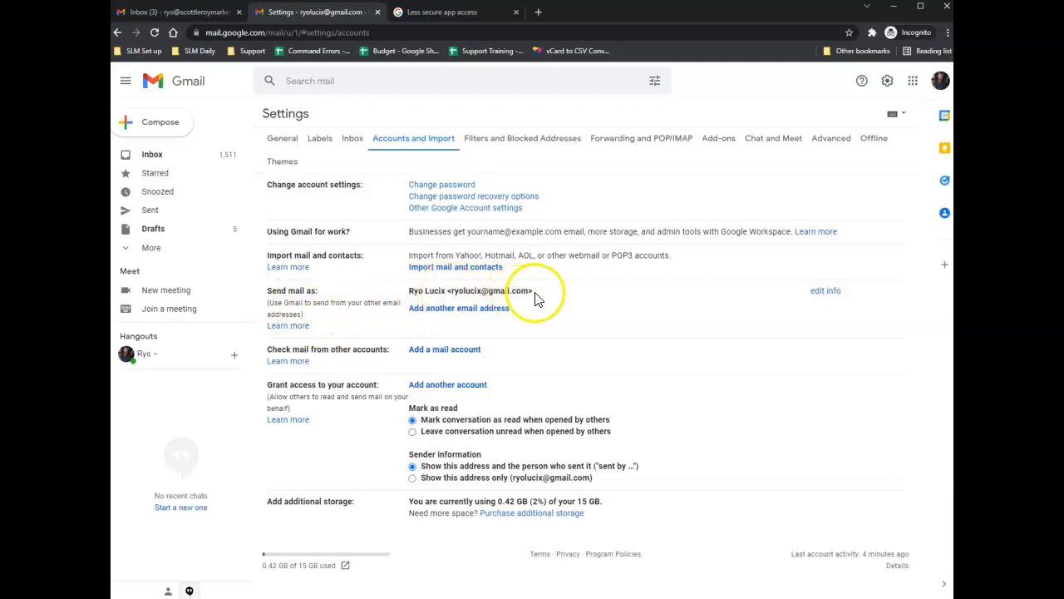
Step: Start adding another Send mail as address, enter the work email address treated as an alias, and continue to the SMTP setup
{"action": "left_click", "coordinate": [497, 311]}
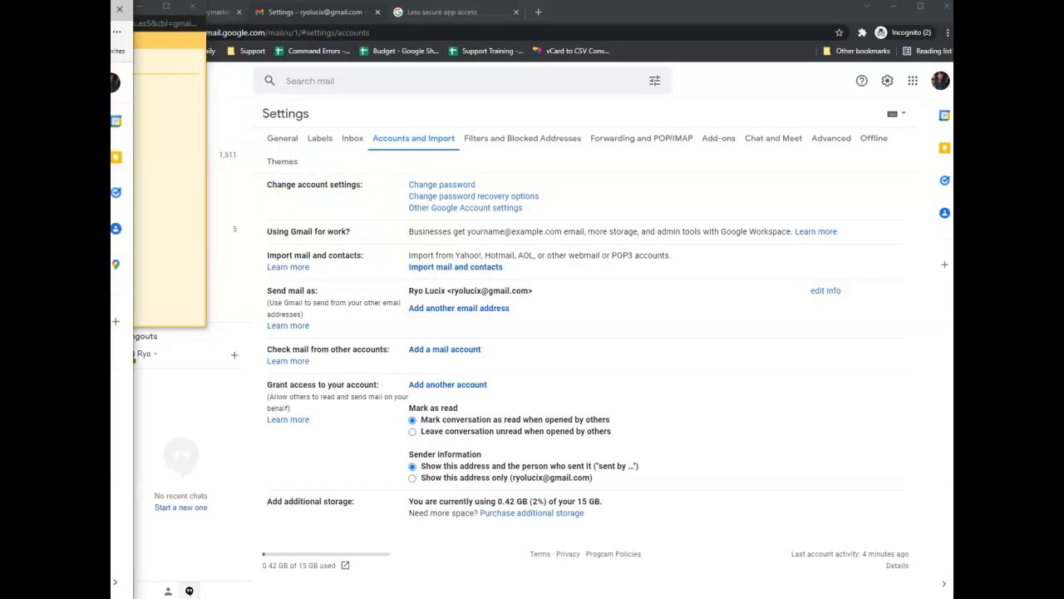
{"action": "left_click_drag", "start_coordinate": [44, 10], "coordinate": [349, 17]}
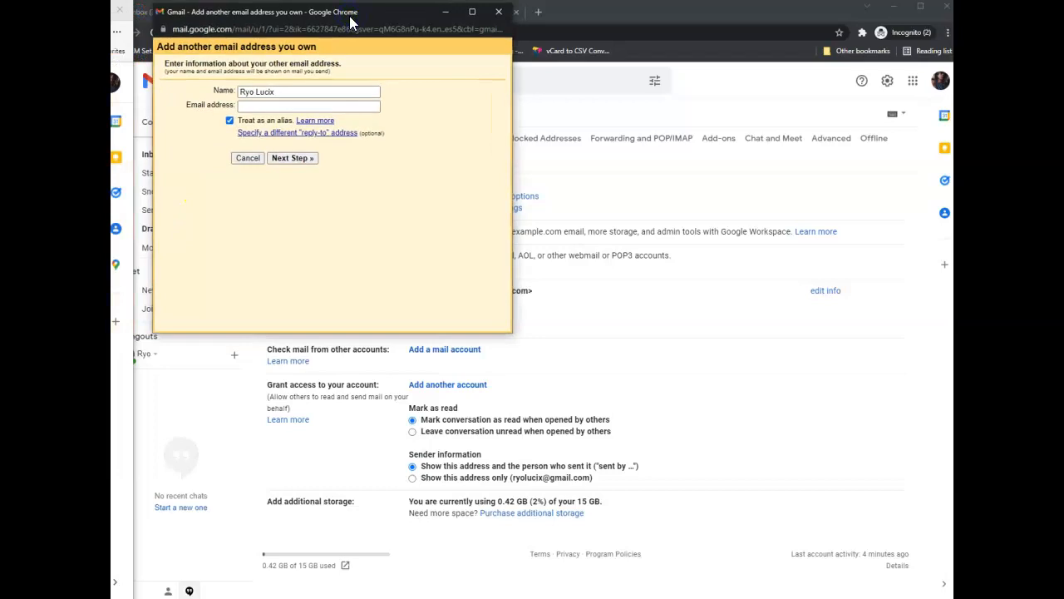
{"action": "left_click", "coordinate": [343, 91]}
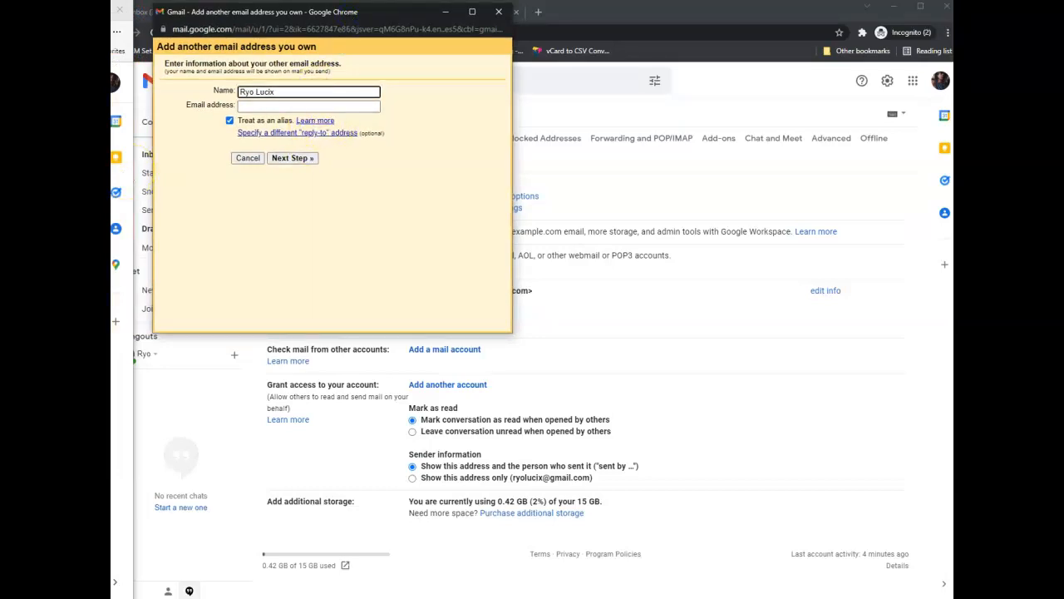
{"action": "left_click", "coordinate": [357, 105]}
{"action": "key", "text": "ctrl+v"}
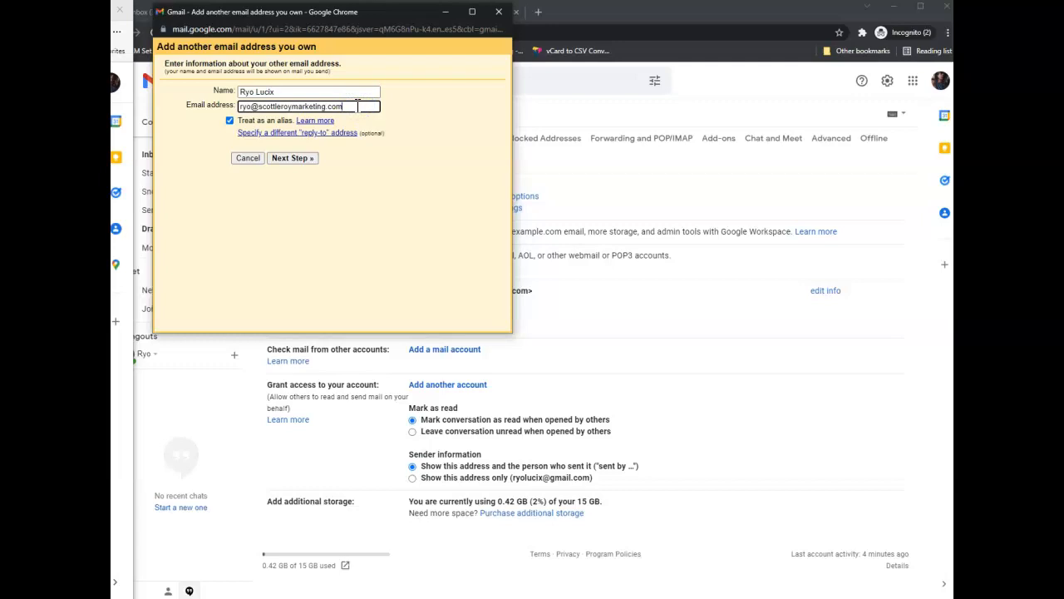
{"action": "left_click", "coordinate": [302, 160]}
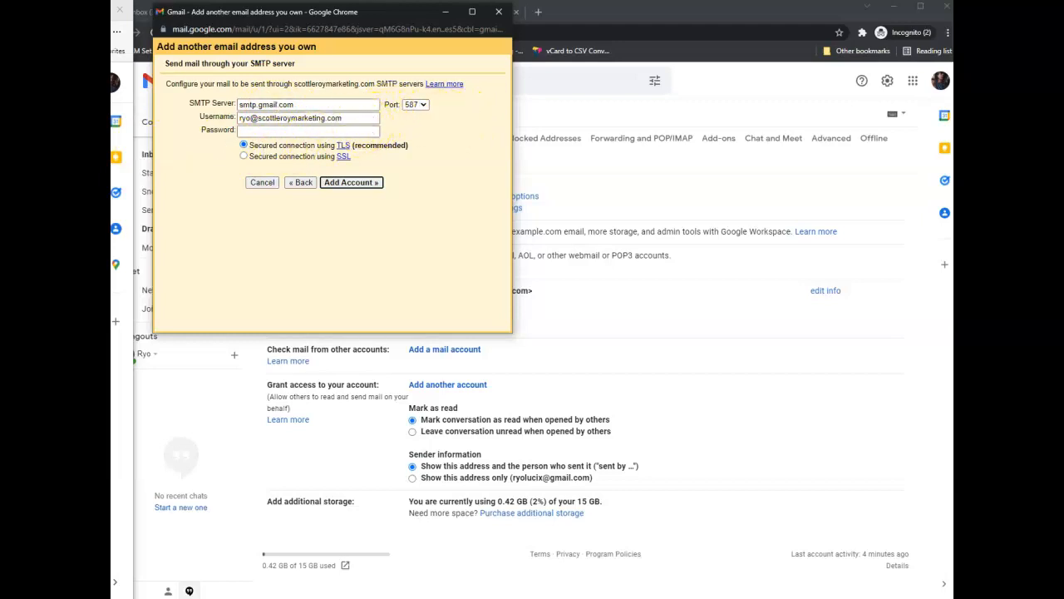
Step: Enter the work account's password for the smtp.gmail.com server and add the account
{"action": "key", "text": "alt+Tab"}
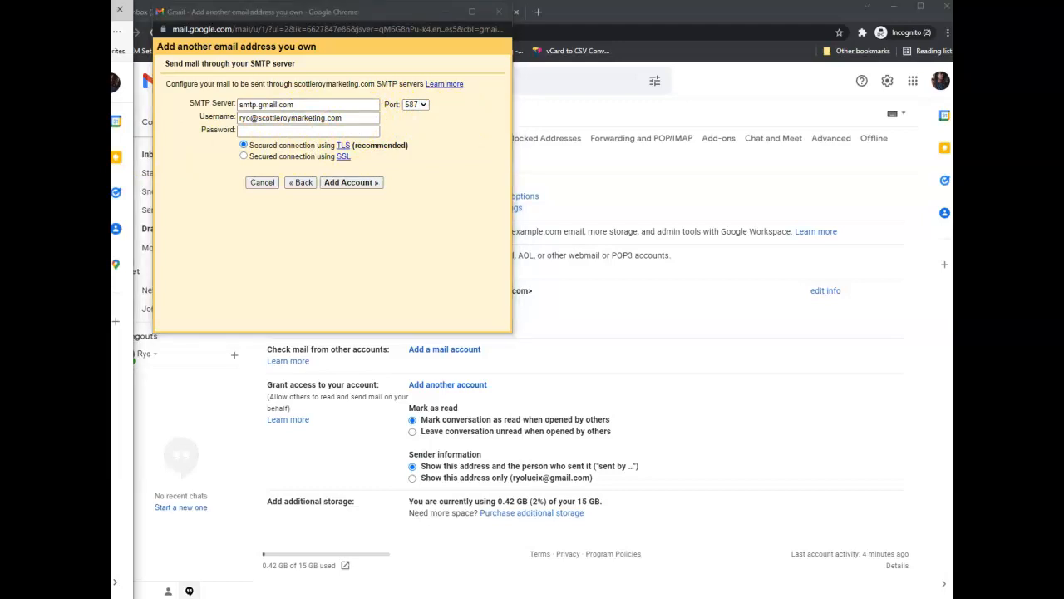
{"action": "left_click", "coordinate": [306, 119]}
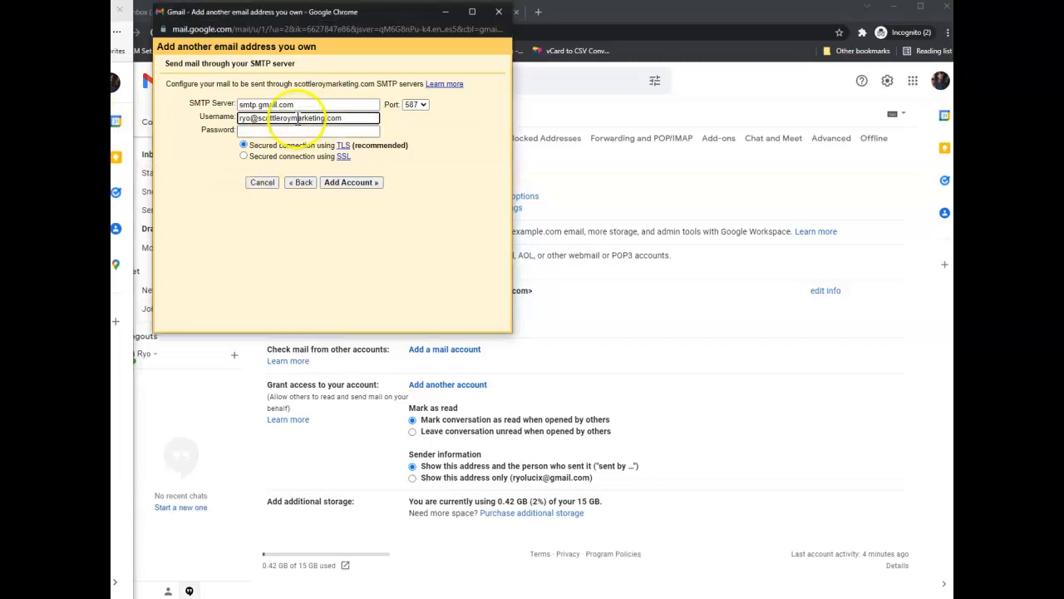
{"action": "left_click", "coordinate": [287, 130]}
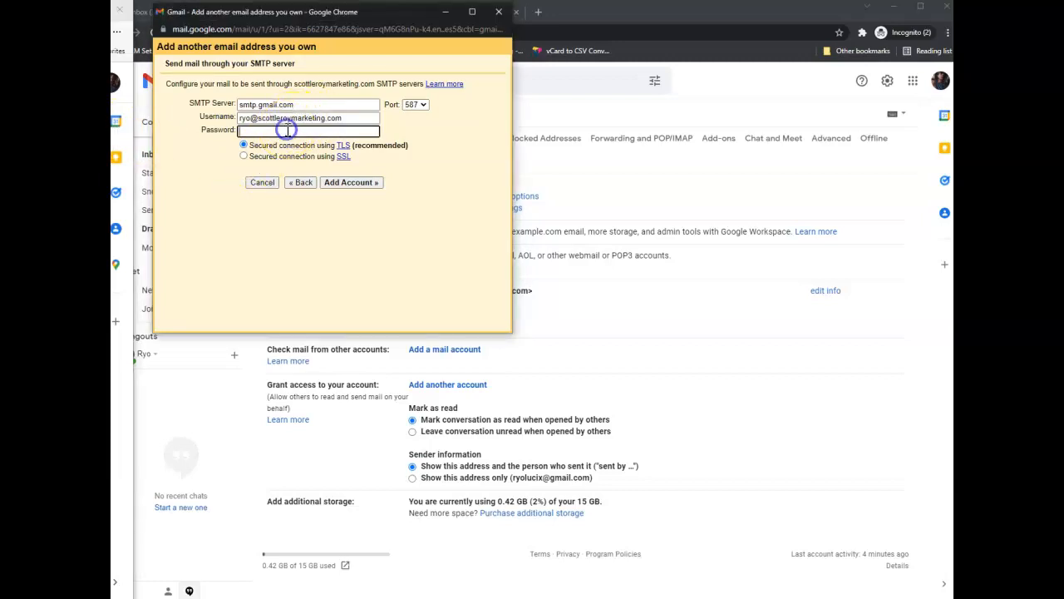
{"action": "key", "text": "ctrl+v"}
{"action": "left_click", "coordinate": [360, 189]}
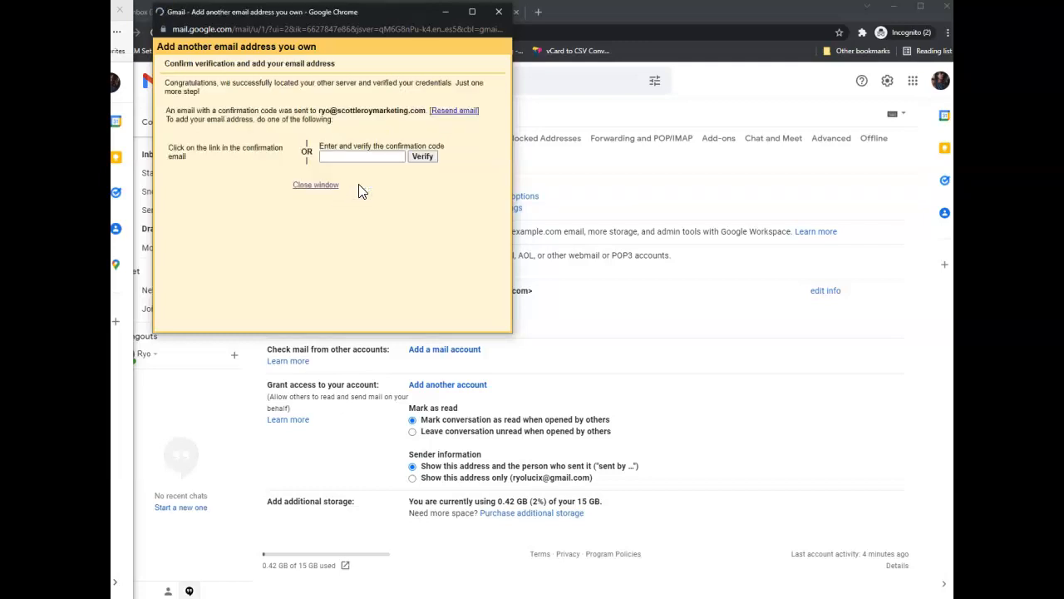
Step: Open the Gmail Team's Send Mail as confirmation message in the work inbox and copy its confirmation code
{"action": "left_click_drag", "start_coordinate": [338, 23], "coordinate": [497, 46]}
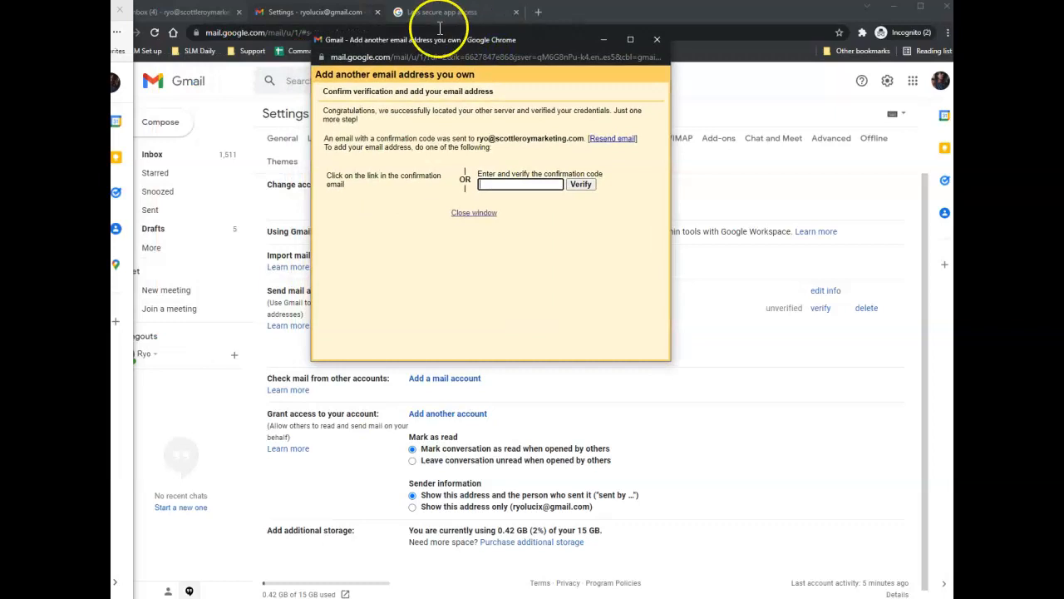
{"action": "left_click", "coordinate": [207, 23]}
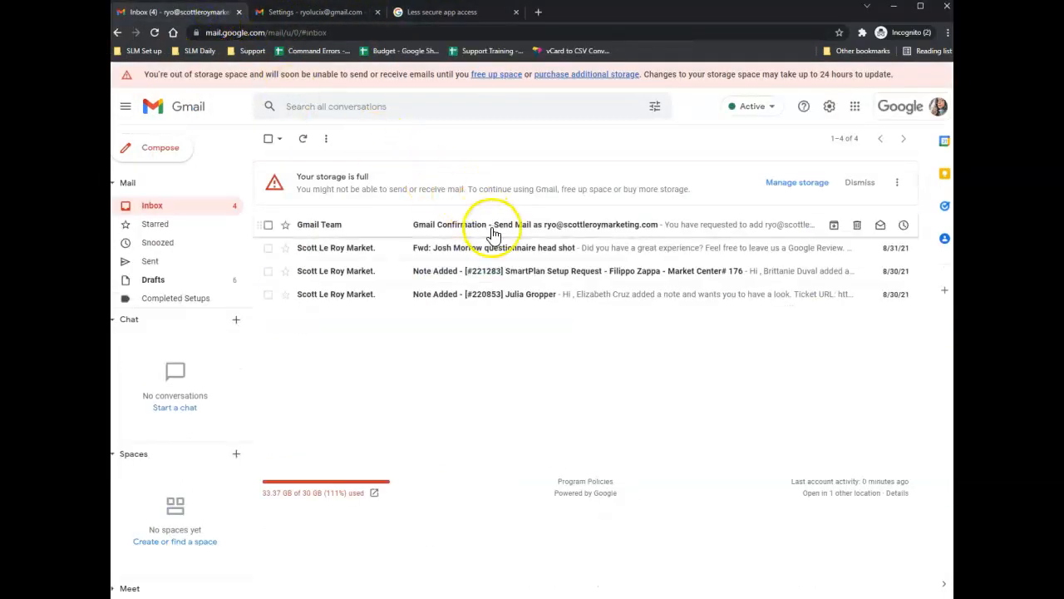
{"action": "left_click", "coordinate": [494, 234]}
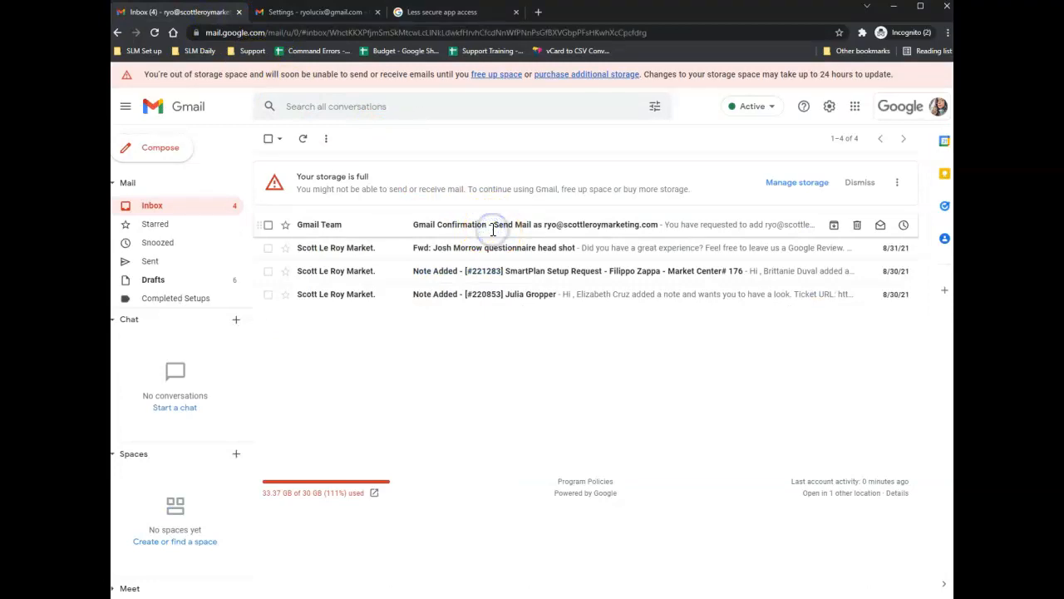
{"action": "double_click", "coordinate": [381, 241]}
{"action": "left_click", "coordinate": [382, 241]}
{"action": "double_click", "coordinate": [381, 241]}
{"action": "key", "text": "ctrl+c"}
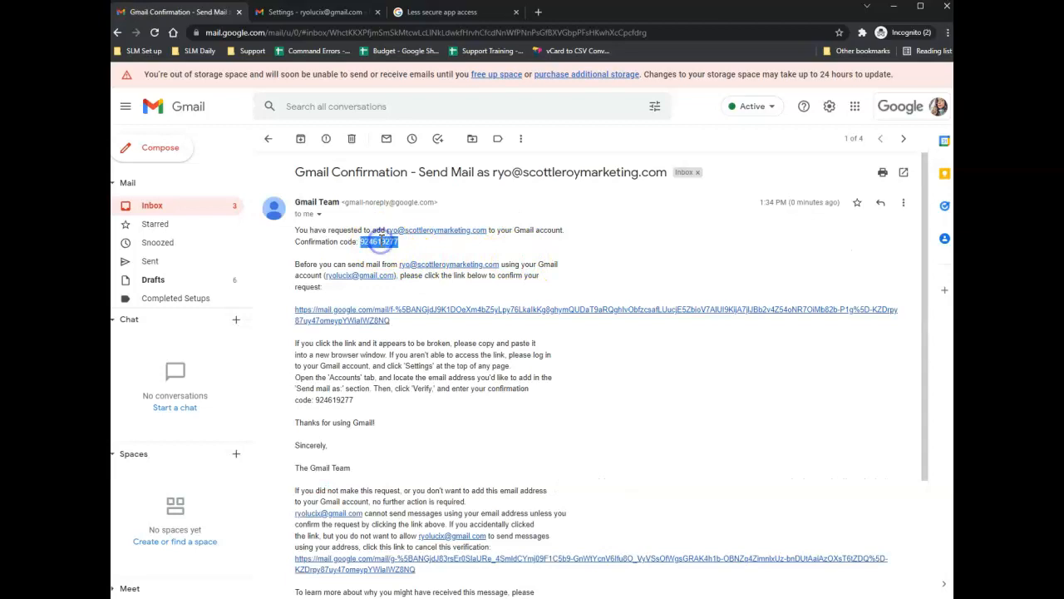
Step: Return to the second account's address verification window, paste the confirmation code and verify the work address
{"action": "left_click", "coordinate": [327, 14]}
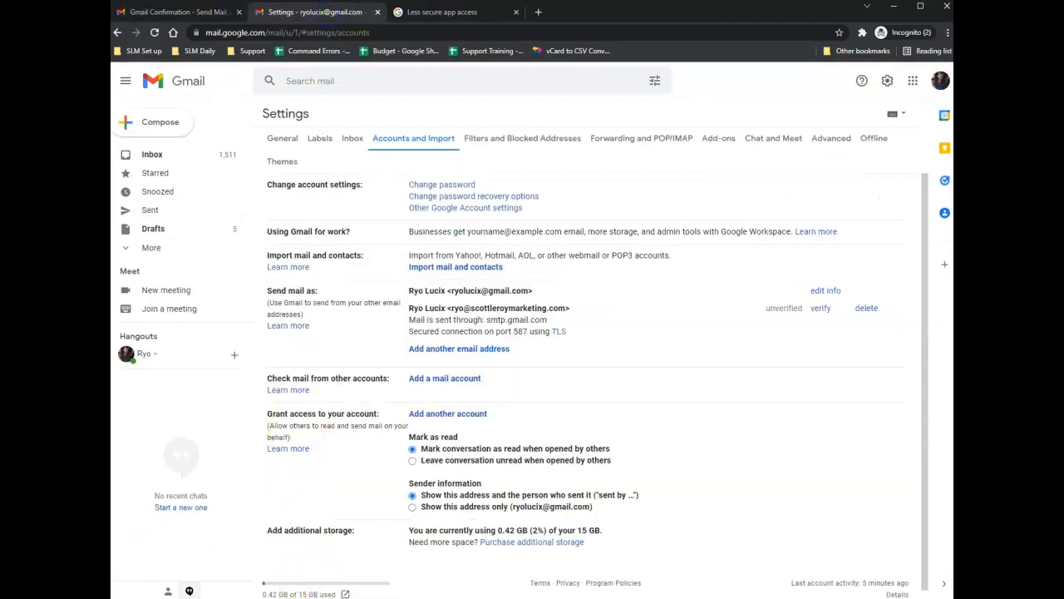
{"action": "mouse_move", "coordinate": [345, 592]}
{"action": "left_click", "coordinate": [351, 574]}
{"action": "left_click", "coordinate": [551, 184]}
{"action": "key", "text": "ctrl+v"}
{"action": "left_click", "coordinate": [575, 188]}
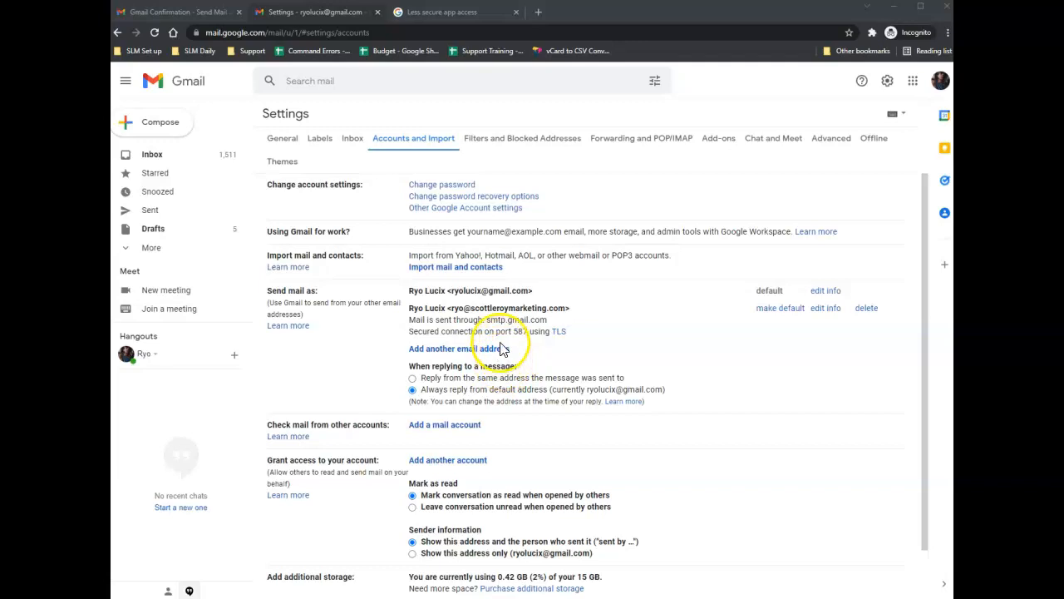
Step: Check the sender choices by starting a new message from the work address, and close the message unsent
{"action": "left_click", "coordinate": [168, 135]}
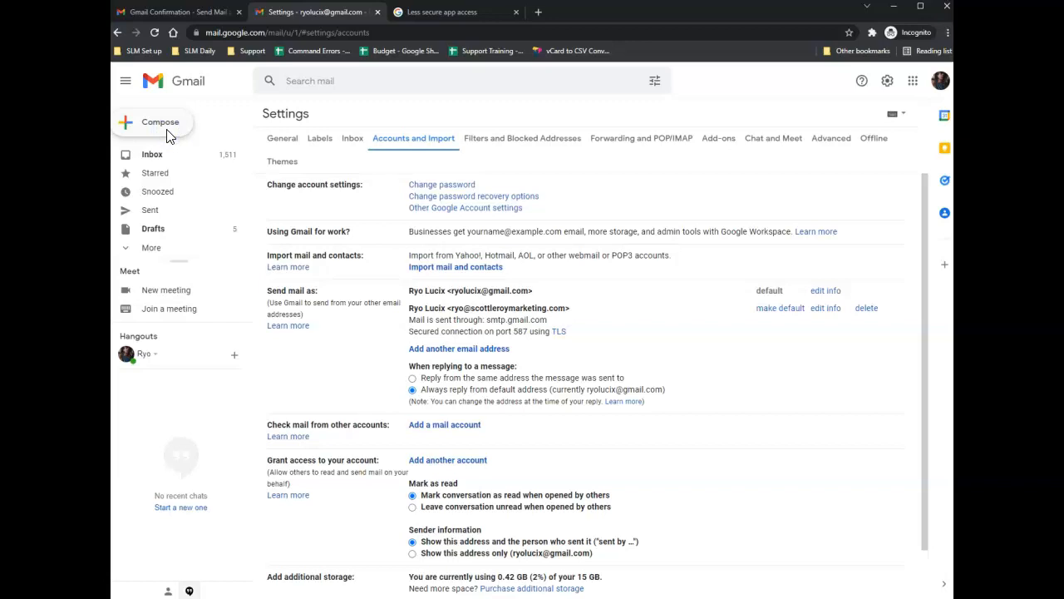
{"action": "left_click", "coordinate": [680, 289]}
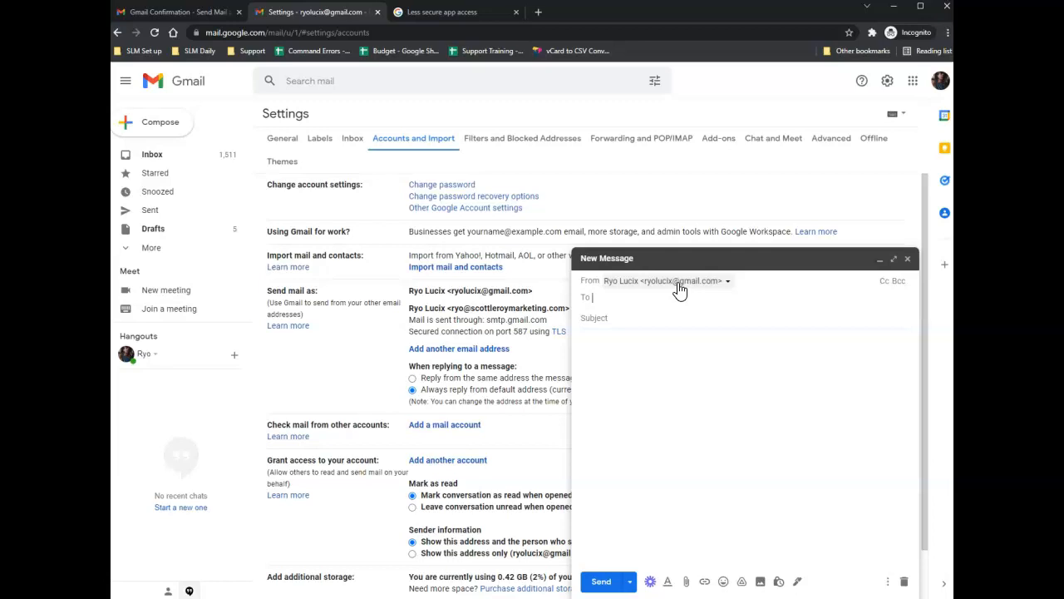
{"action": "left_click", "coordinate": [680, 287]}
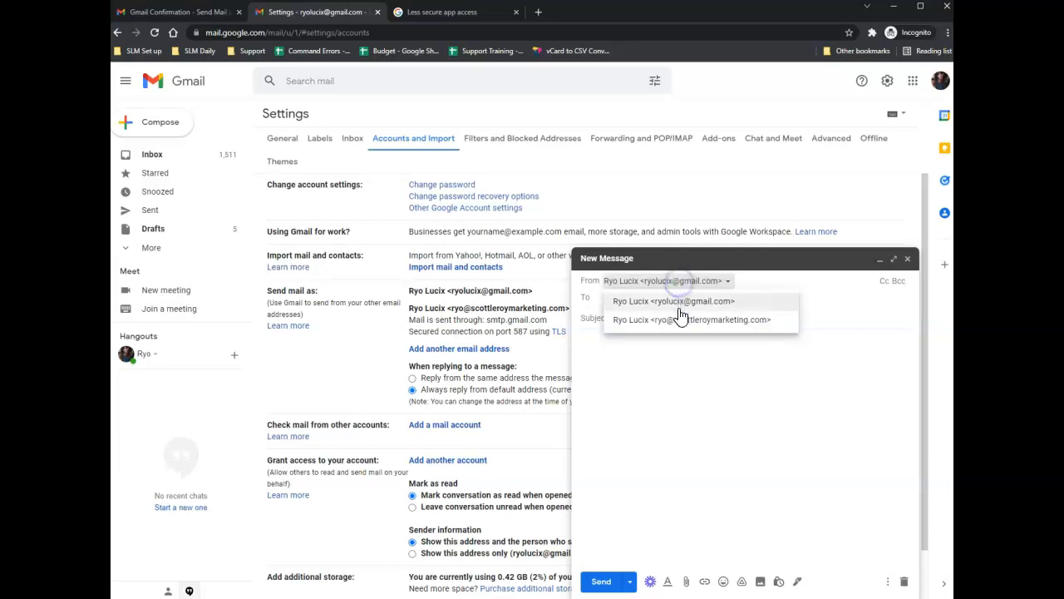
{"action": "left_click", "coordinate": [681, 330]}
{"action": "left_click", "coordinate": [682, 331]}
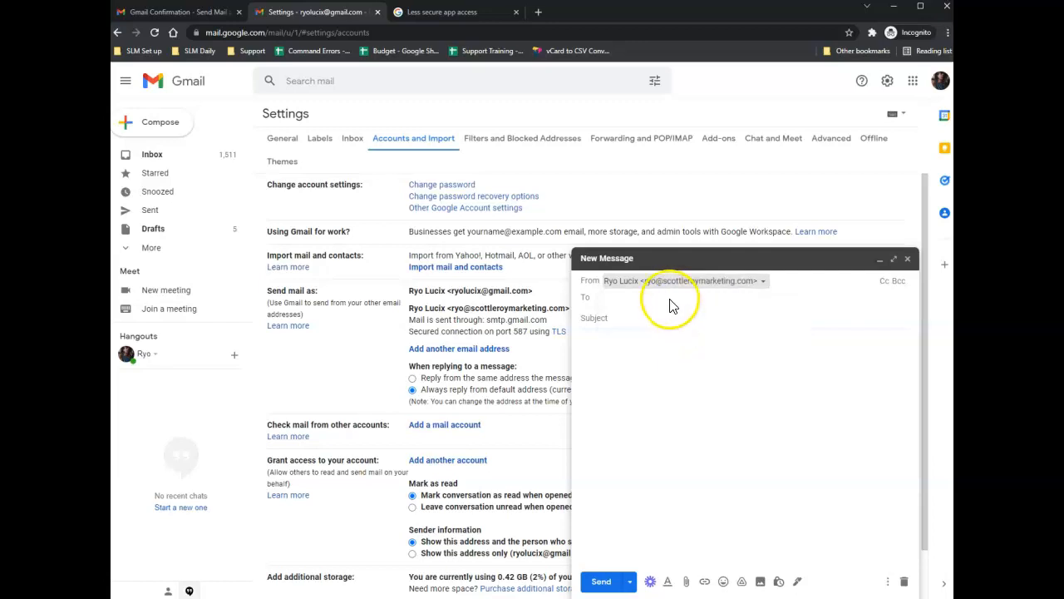
{"action": "left_click", "coordinate": [909, 261]}
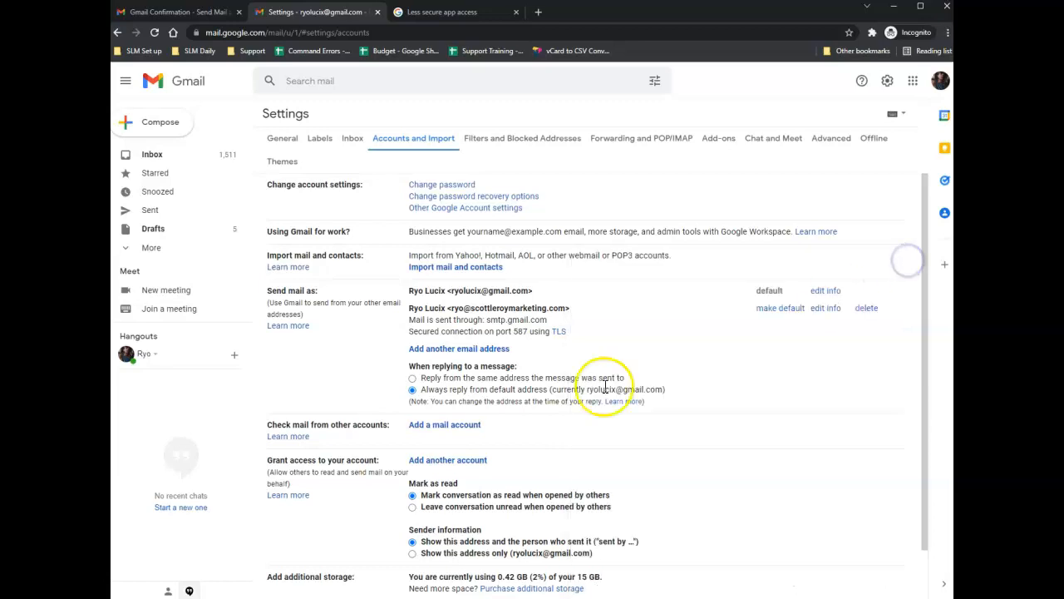